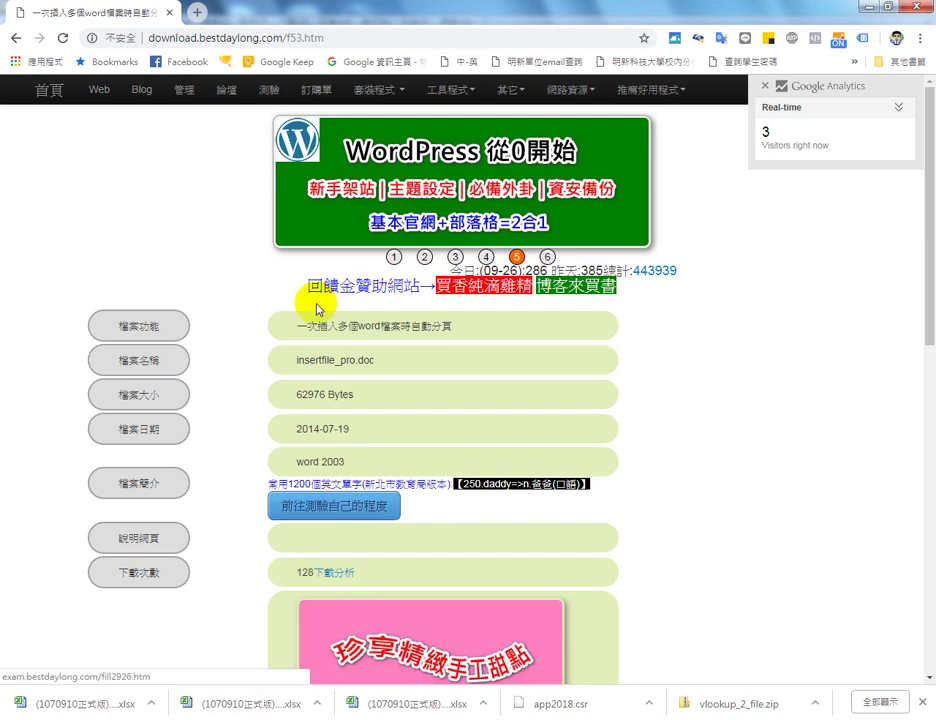
- Download insertfile_pro.doc from the file page and save it in the 合併列印範例 folder under Downloads
{"action": "scroll", "coordinate": [397, 328], "scroll_direction": "down", "scroll_amount": 3}
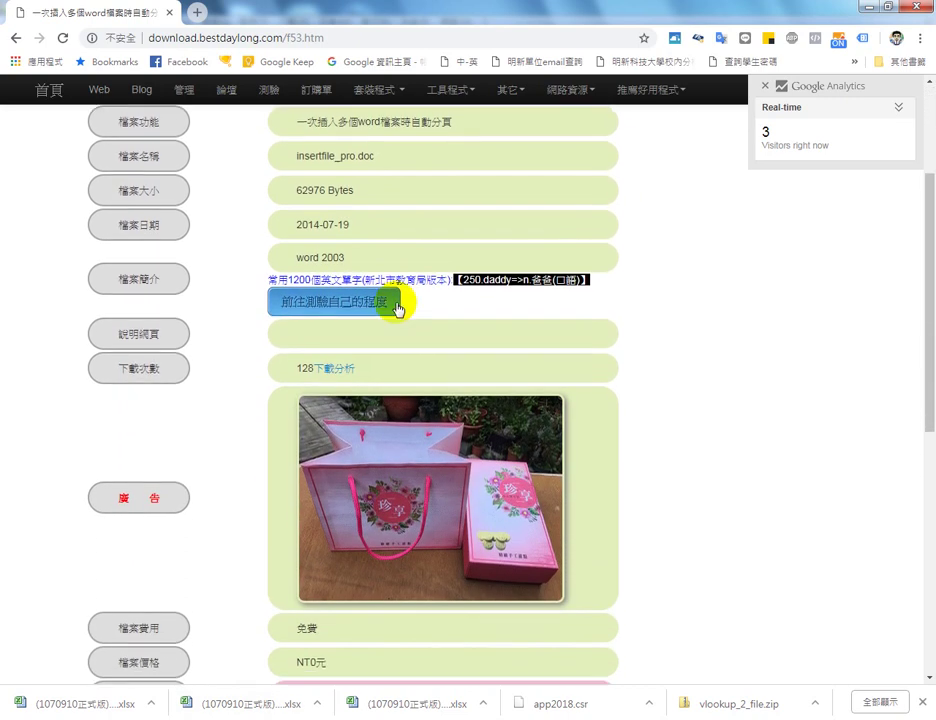
{"action": "scroll", "coordinate": [401, 553], "scroll_direction": "down", "scroll_amount": 2}
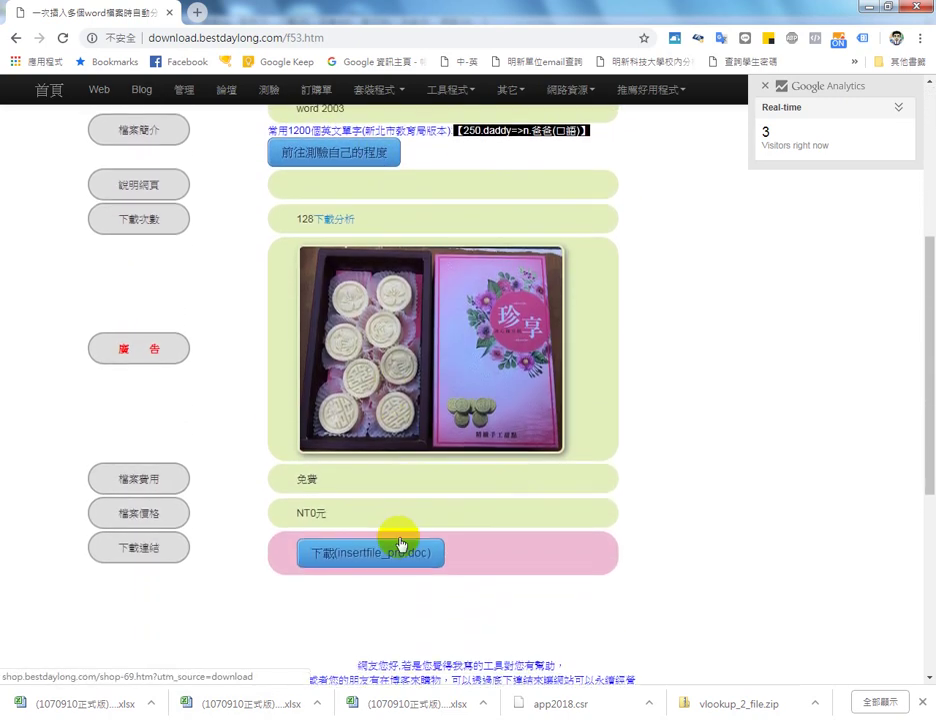
{"action": "left_click", "coordinate": [390, 551]}
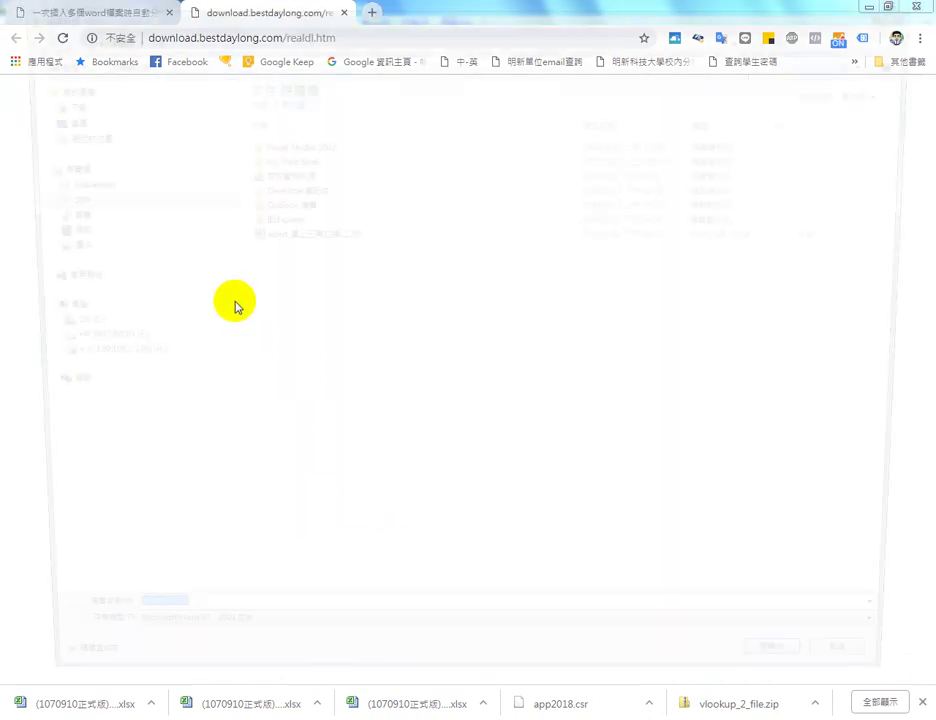
{"action": "left_click", "coordinate": [55, 100]}
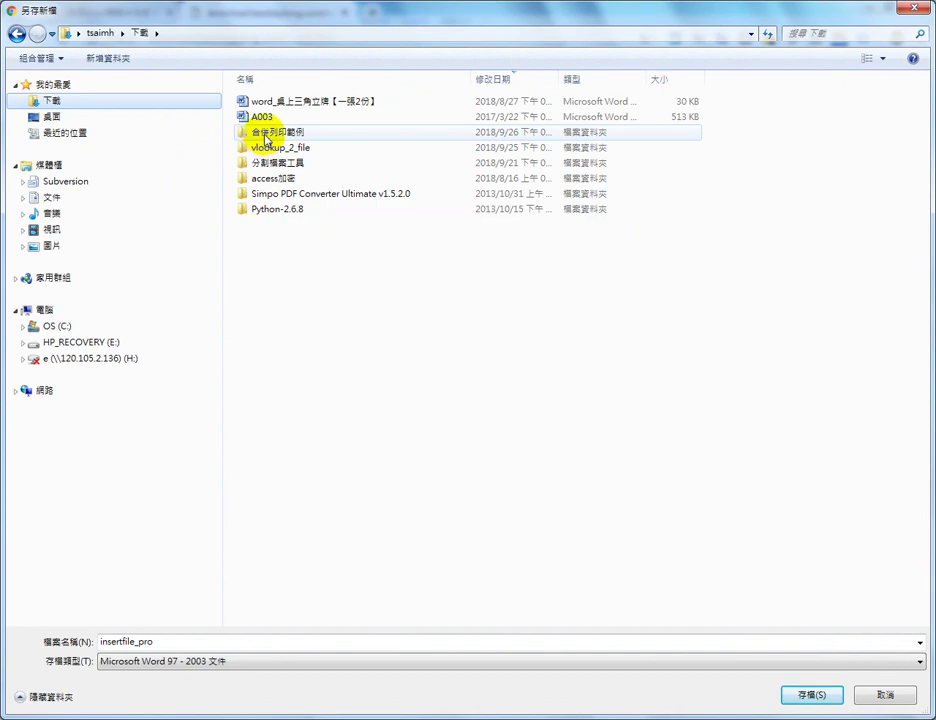
{"action": "double_click", "coordinate": [266, 140]}
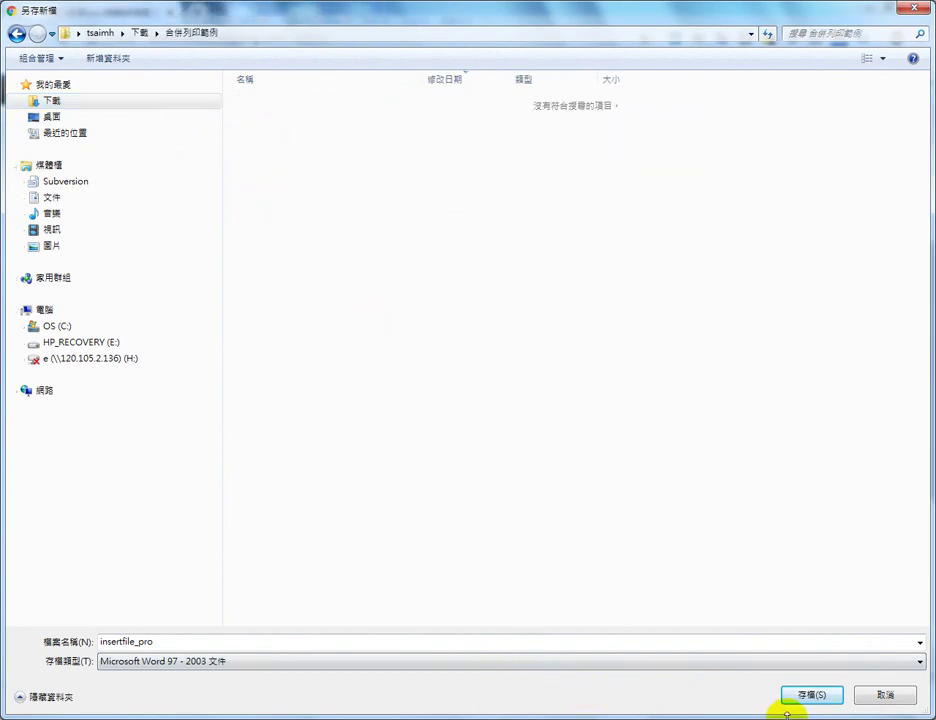
{"action": "left_click", "coordinate": [813, 696]}
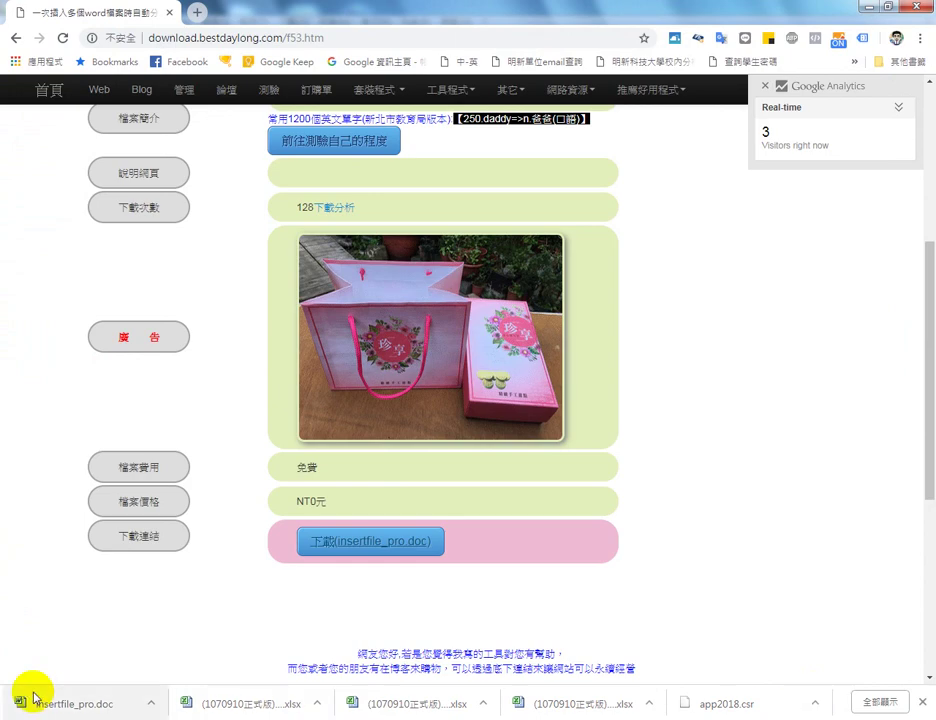
- Show the downloaded insertfile_pro in its folder, open it in Word, and enable editing and its active content
{"action": "left_click", "coordinate": [147, 705]}
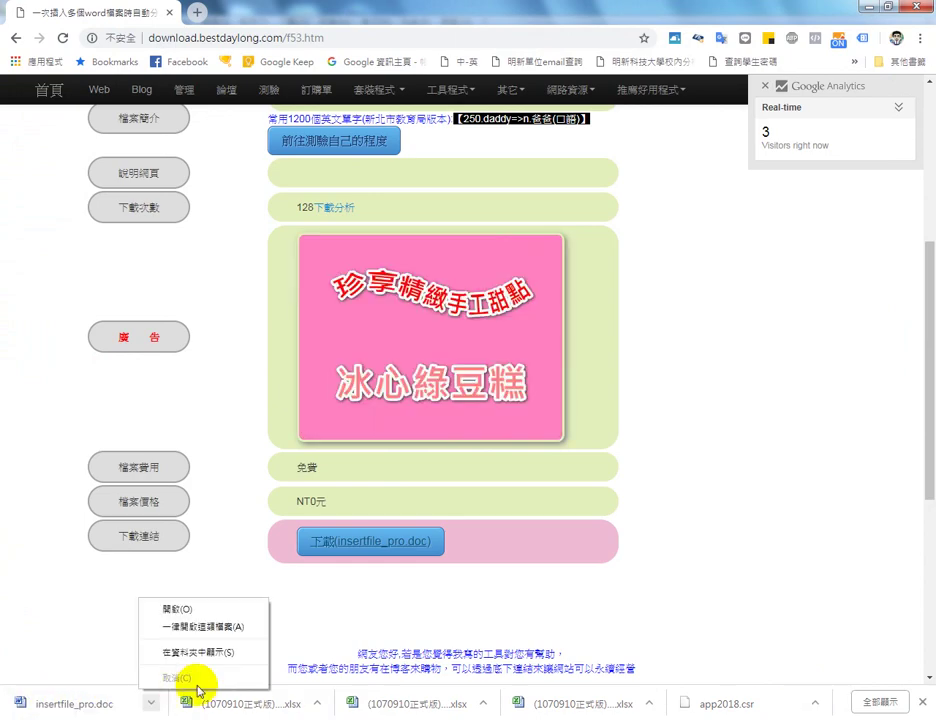
{"action": "left_click", "coordinate": [203, 653]}
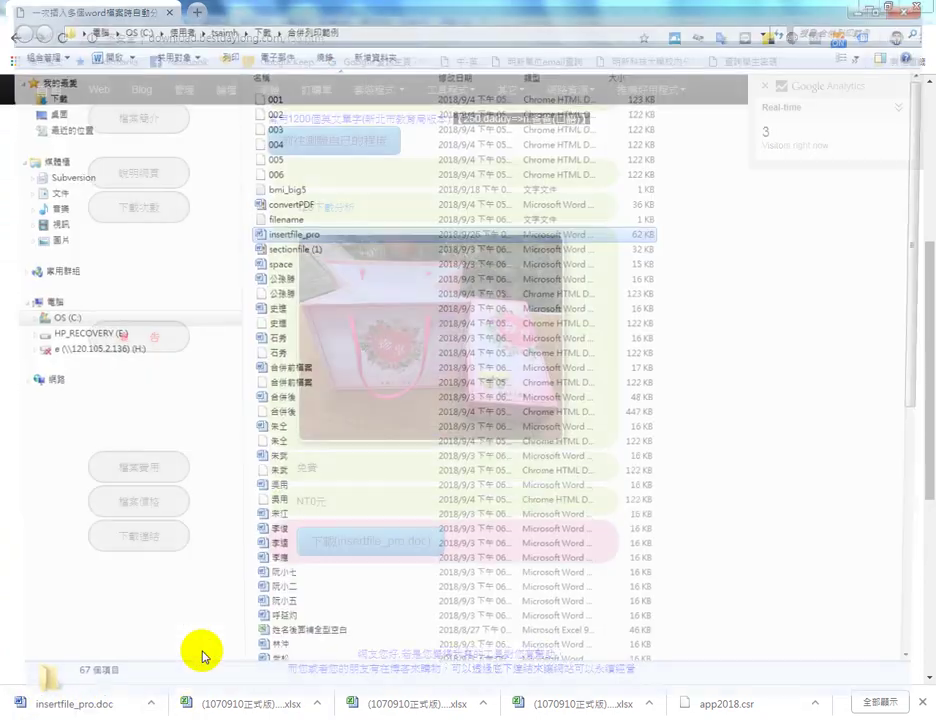
{"action": "double_click", "coordinate": [300, 236]}
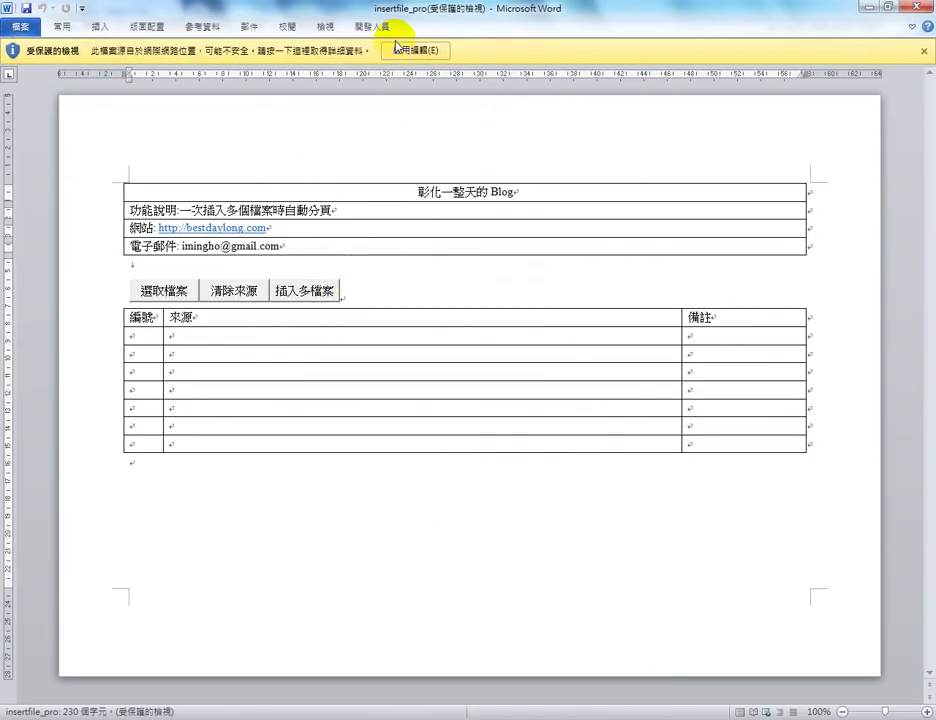
{"action": "left_click", "coordinate": [398, 48]}
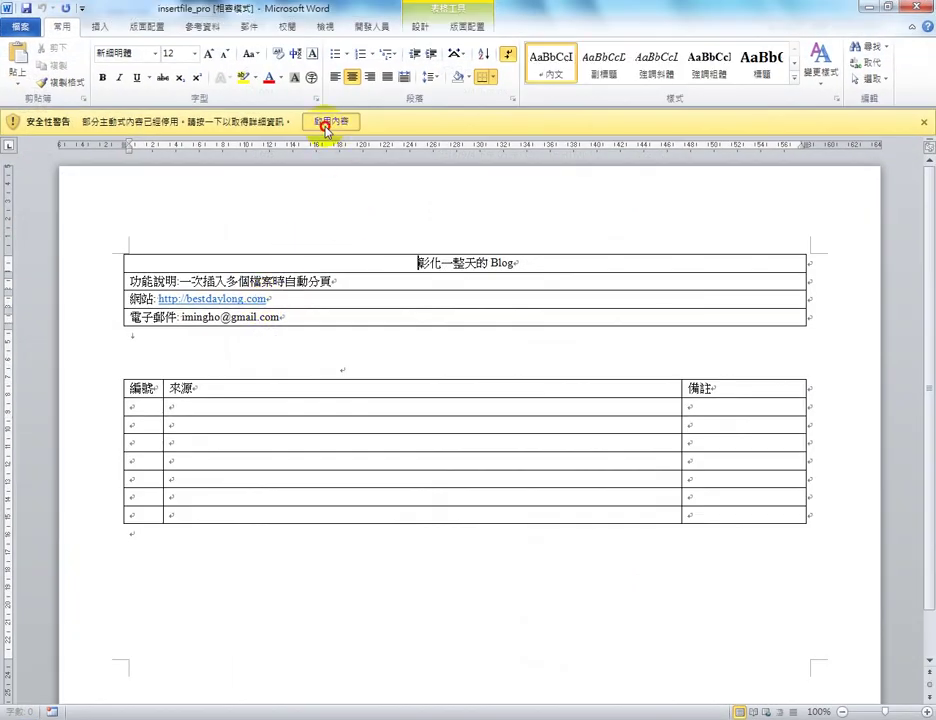
{"action": "left_click", "coordinate": [326, 123]}
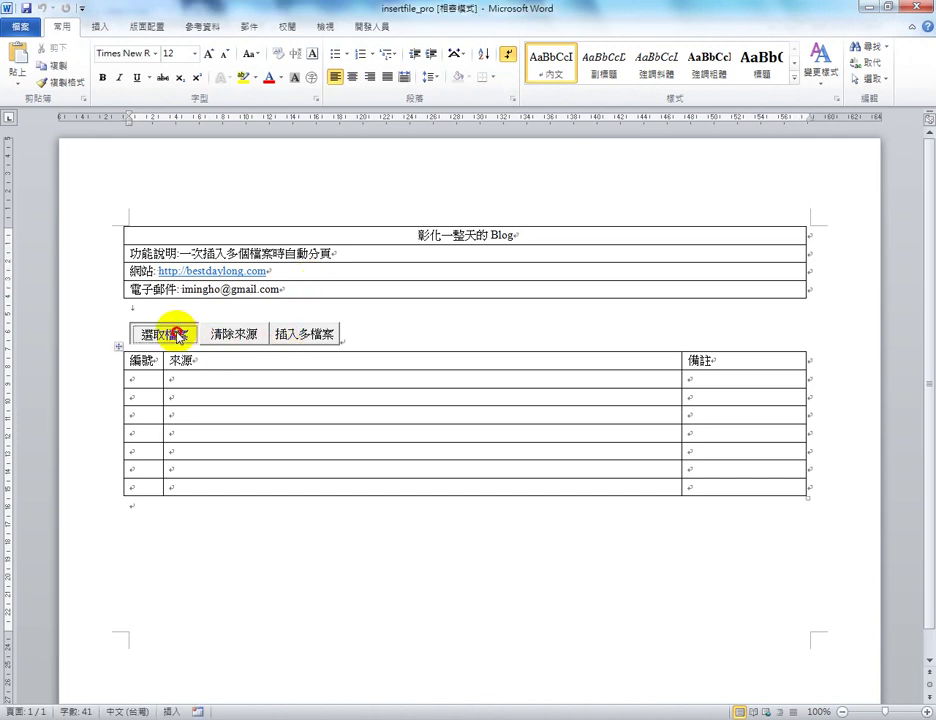
- Add the first five person-named Word documents in the 合併列印範例 folder to the source table as files to insert
{"action": "left_click", "coordinate": [178, 335]}
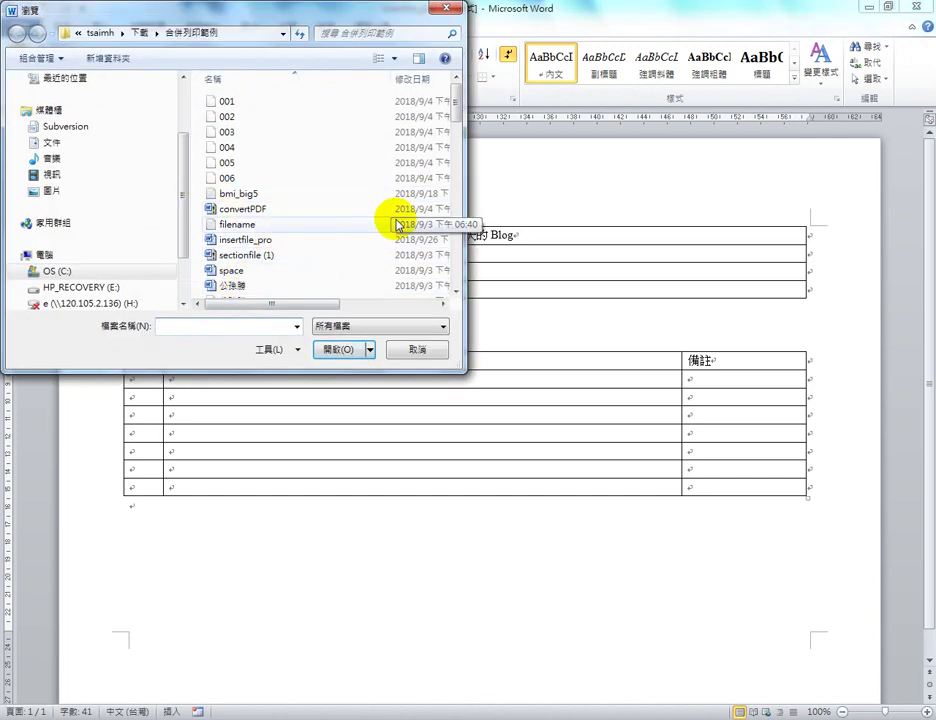
{"action": "left_click_drag", "start_coordinate": [456, 118], "coordinate": [462, 124]}
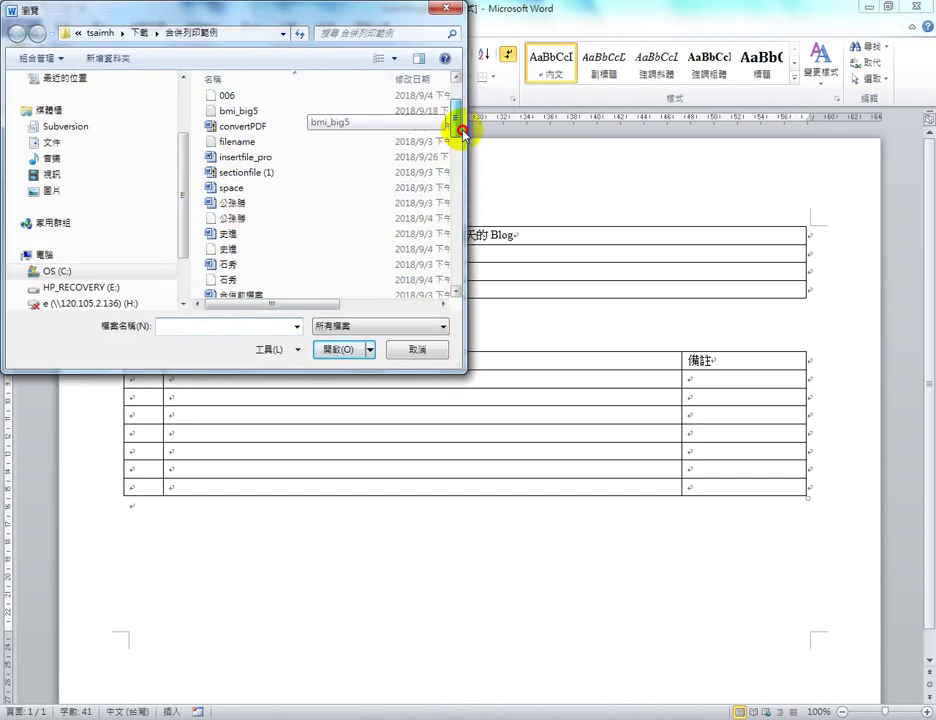
{"action": "left_click", "coordinate": [253, 208]}
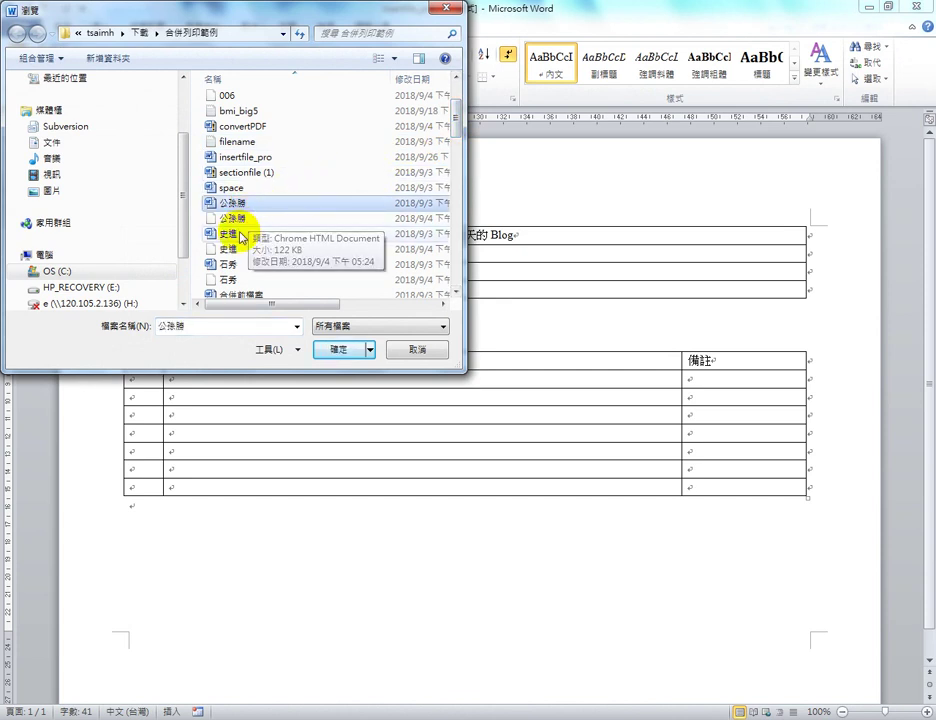
{"action": "left_click", "coordinate": [235, 234], "text": "ctrl"}
{"action": "left_click", "coordinate": [248, 266], "text": "ctrl"}
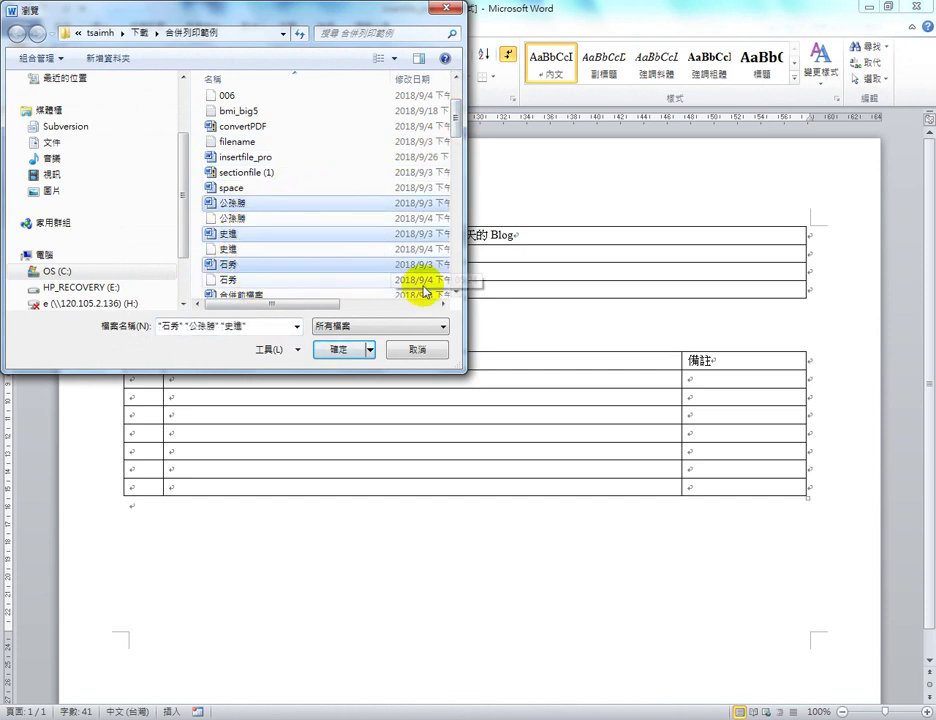
{"action": "left_click", "coordinate": [458, 292]}
{"action": "left_click", "coordinate": [458, 292]}
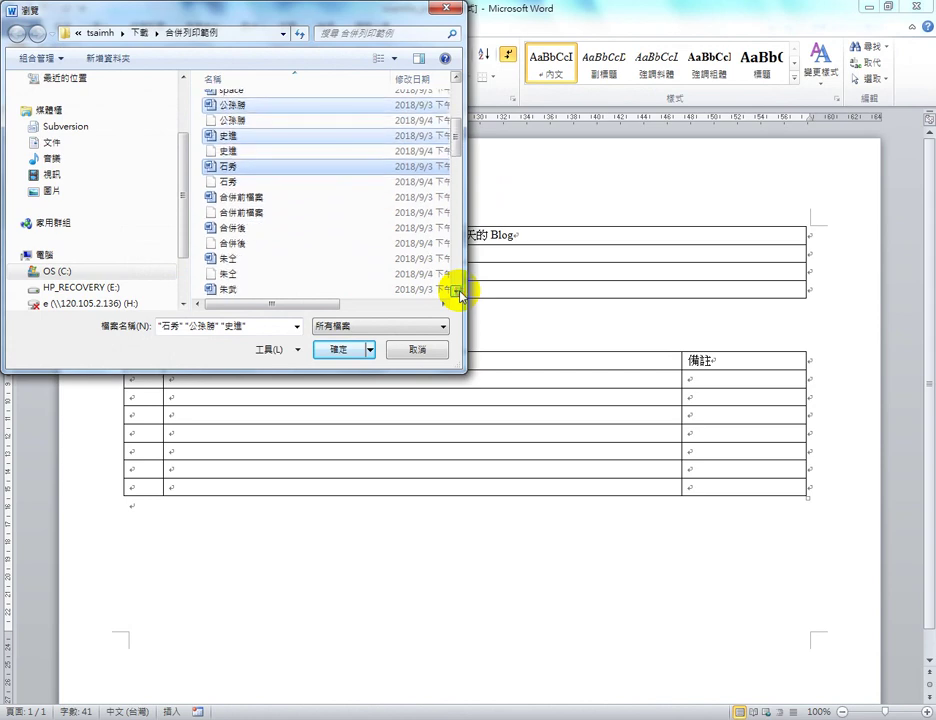
{"action": "left_click", "coordinate": [248, 259], "text": "ctrl"}
{"action": "left_click", "coordinate": [236, 289], "text": "ctrl"}
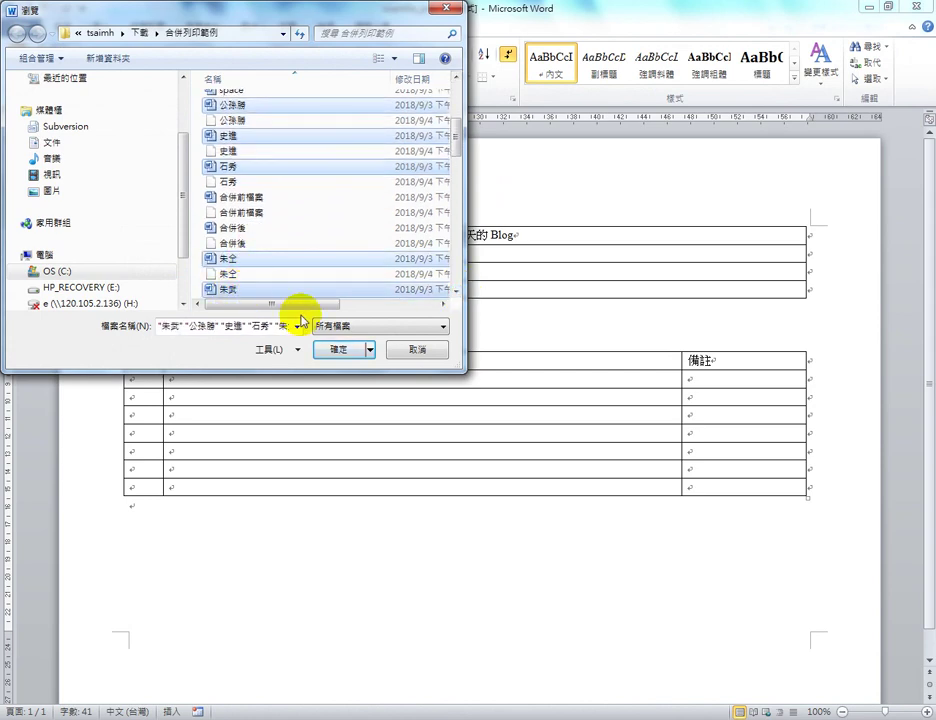
{"action": "left_click", "coordinate": [331, 350]}
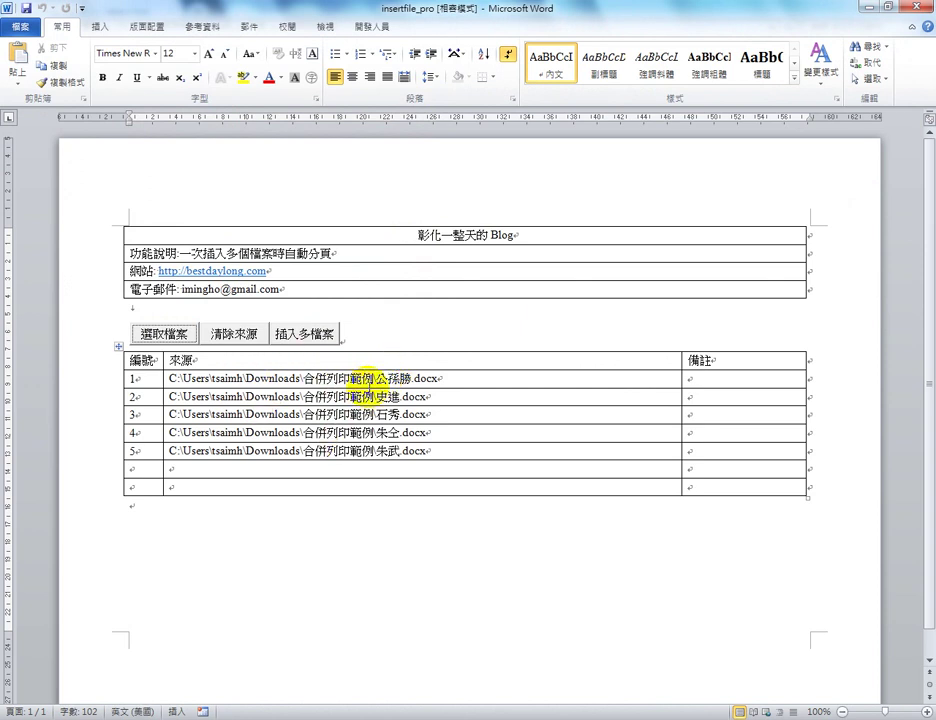
- Insert all listed source files into one new document and review the merged letters back up to the first page
{"action": "left_click", "coordinate": [306, 336]}
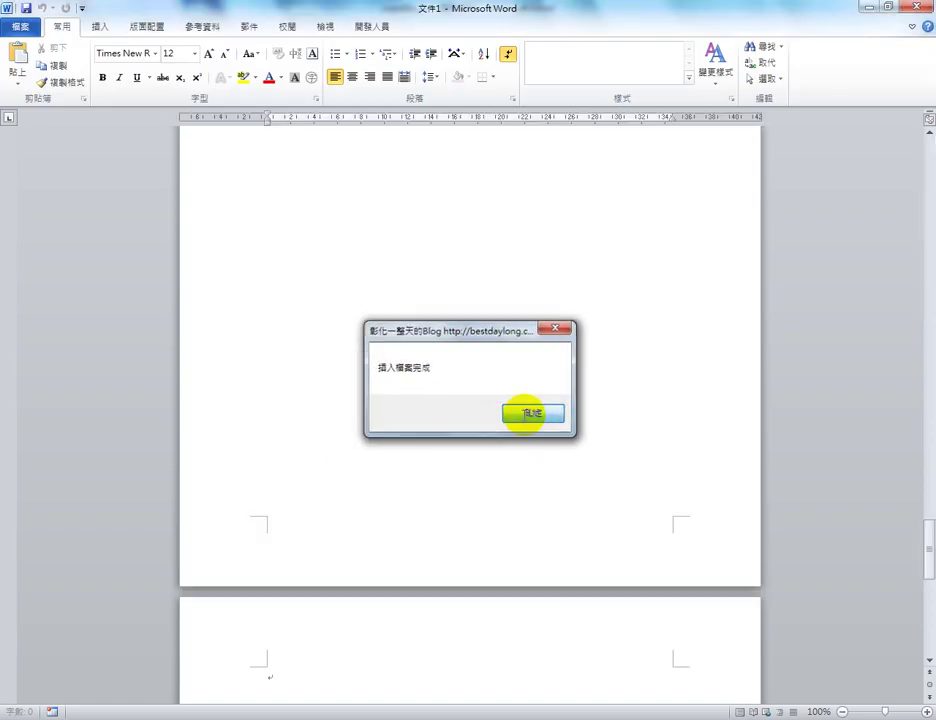
{"action": "left_click", "coordinate": [528, 413]}
{"action": "scroll", "coordinate": [411, 267], "scroll_direction": "up", "scroll_amount": 5}
{"action": "scroll", "coordinate": [413, 268], "scroll_direction": "up", "scroll_amount": 10}
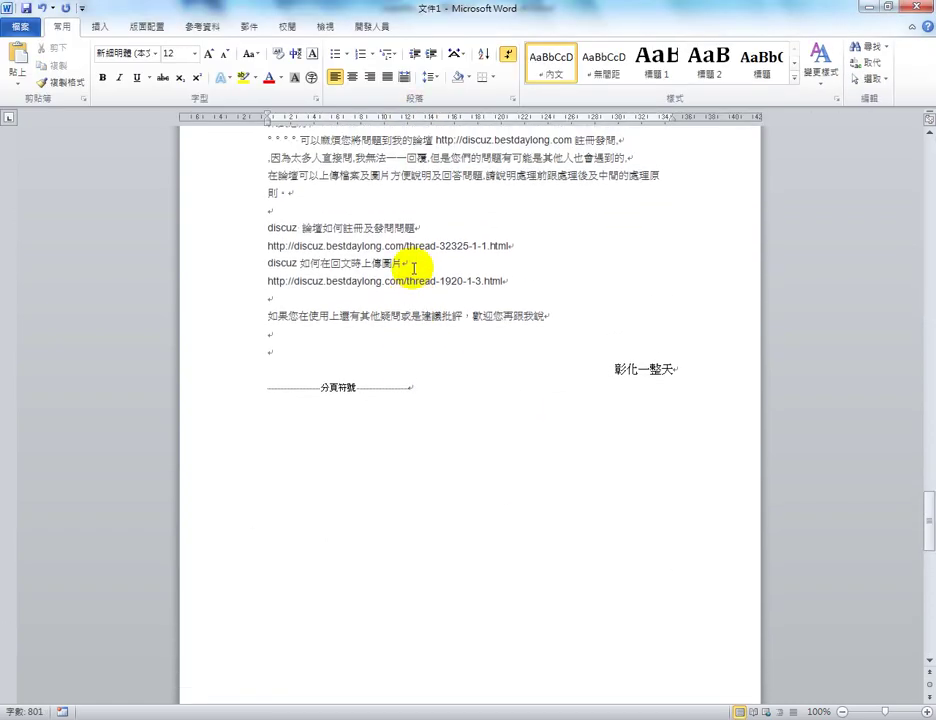
{"action": "scroll", "coordinate": [363, 277], "scroll_direction": "up", "scroll_amount": 15}
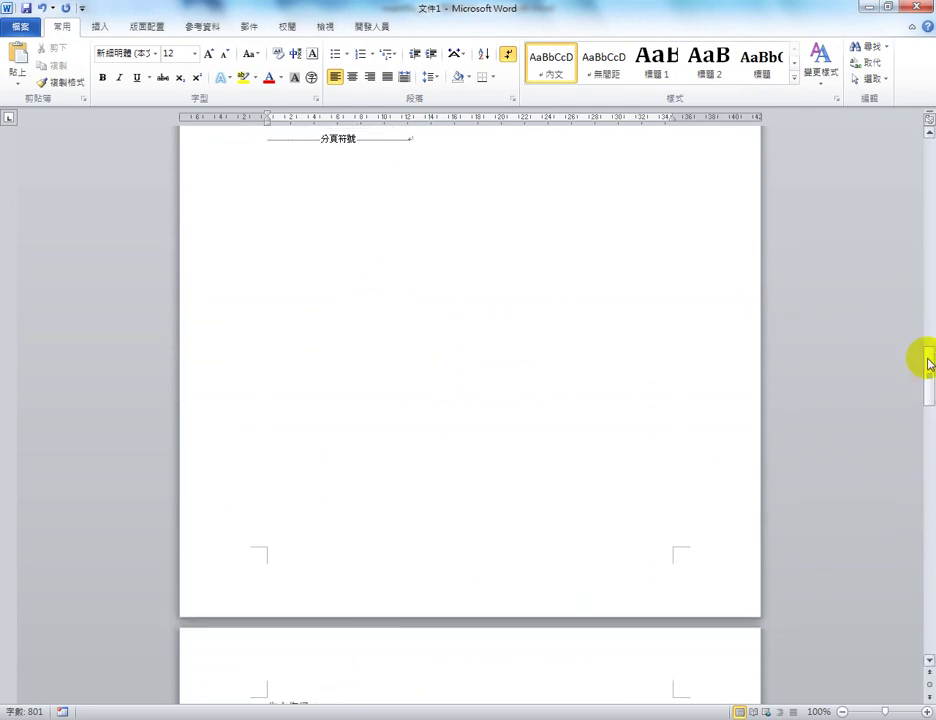
{"action": "left_click_drag", "start_coordinate": [928, 363], "coordinate": [931, 139]}
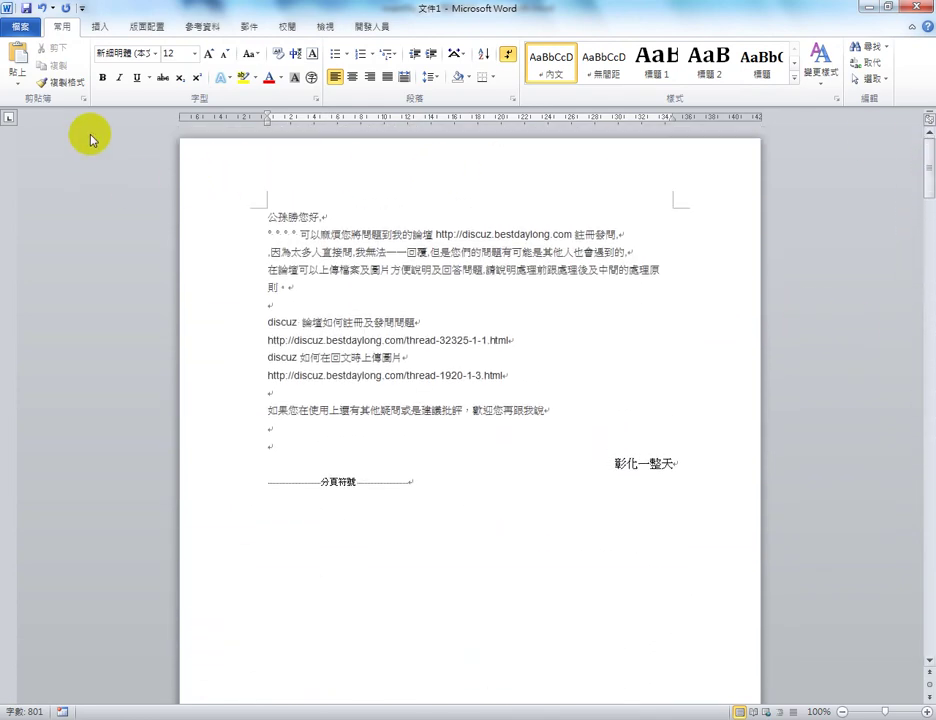
- Set the merged document to print only pages 1-3 using the Microsoft XPS Document Writer printer
{"action": "left_click", "coordinate": [21, 28]}
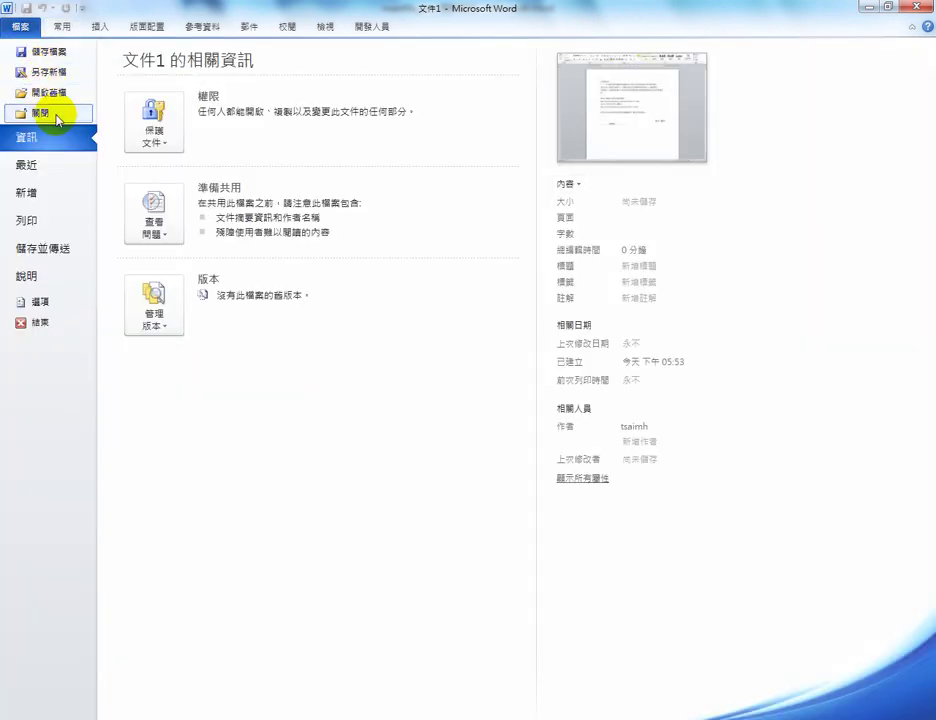
{"action": "left_click", "coordinate": [30, 218]}
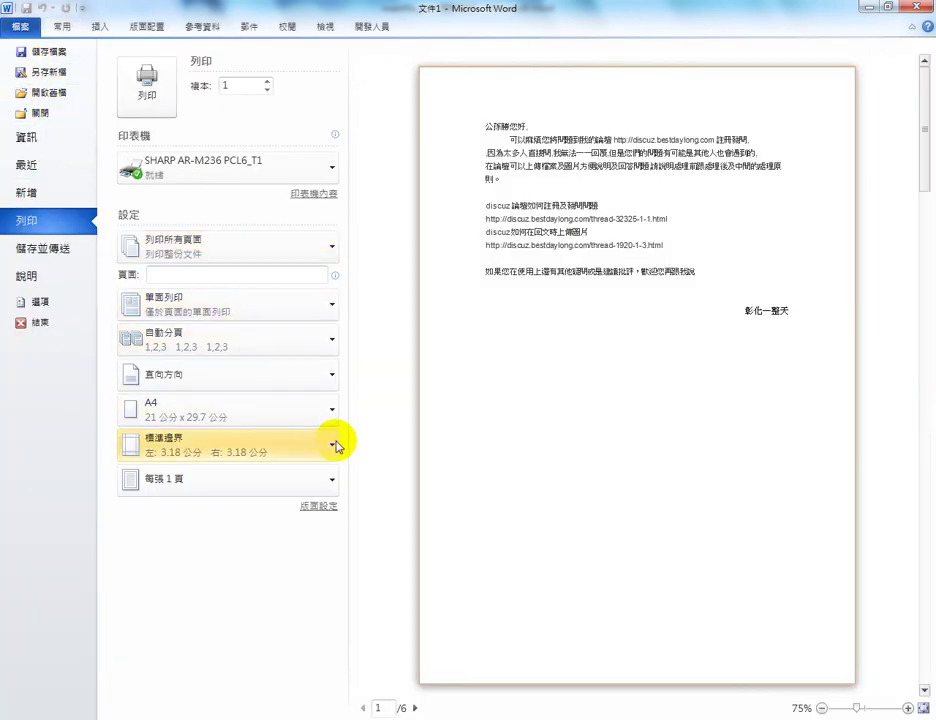
{"action": "left_click", "coordinate": [170, 277]}
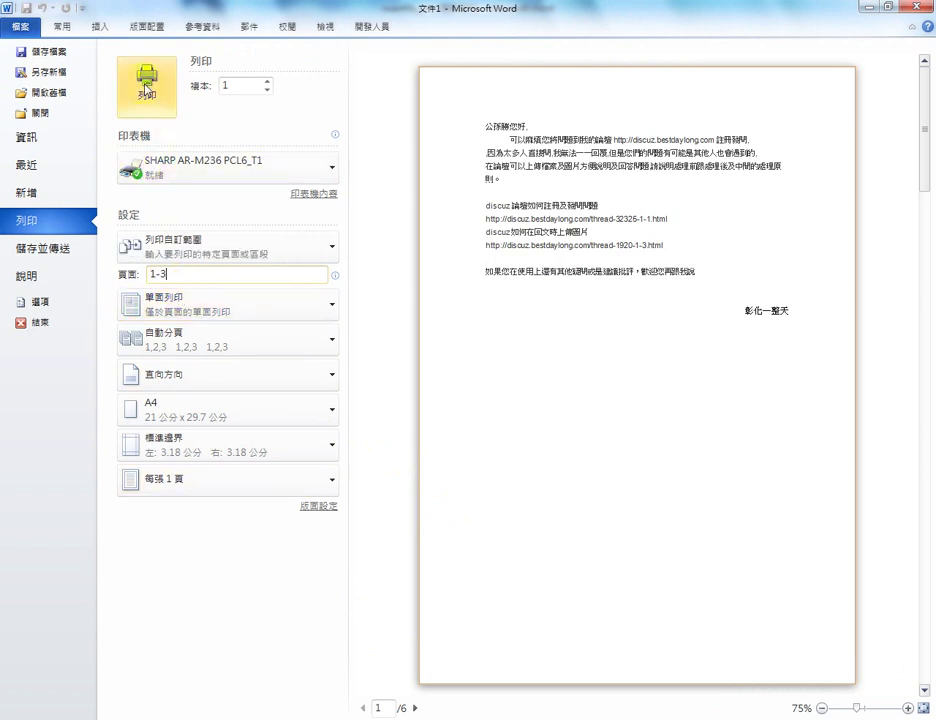
{"action": "left_click", "coordinate": [332, 167]}
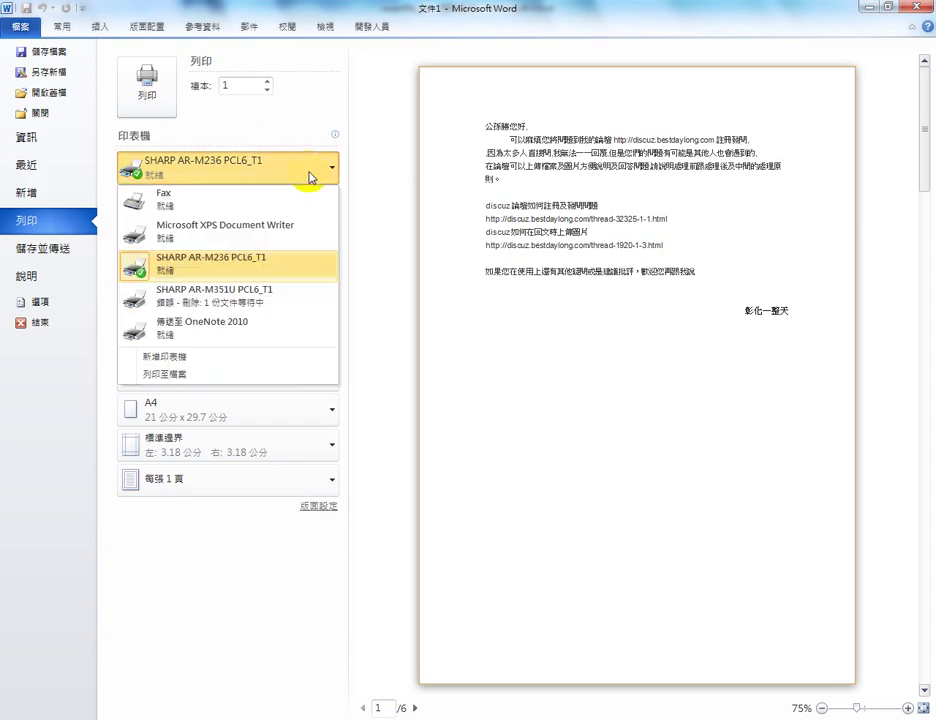
{"action": "left_click", "coordinate": [251, 233]}
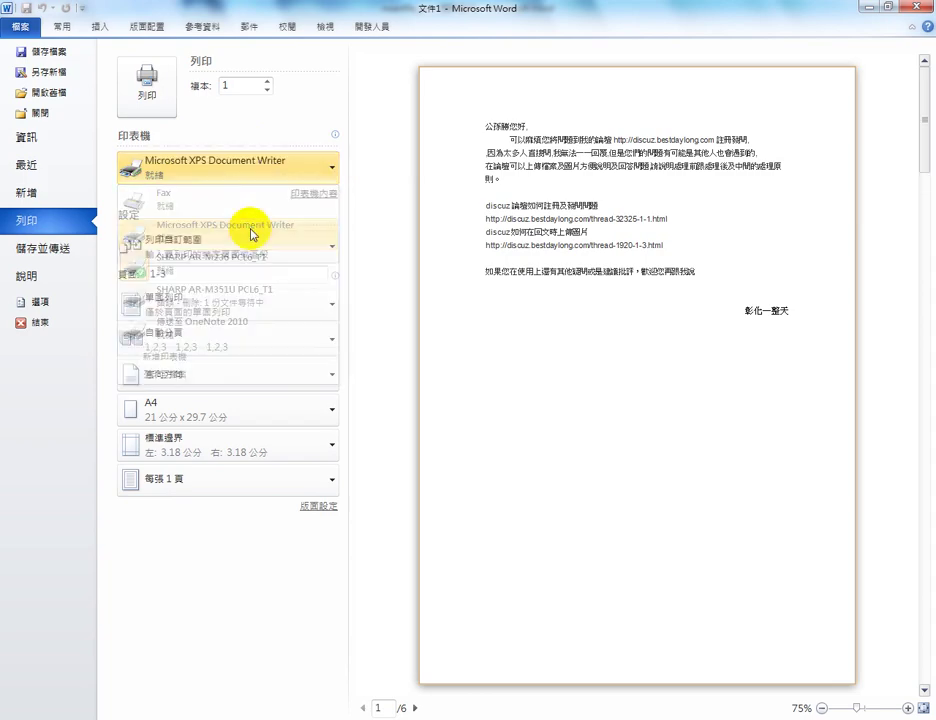
- Print the chosen pages to an XPS file named w1 in the Documents library
{"action": "left_click", "coordinate": [142, 98]}
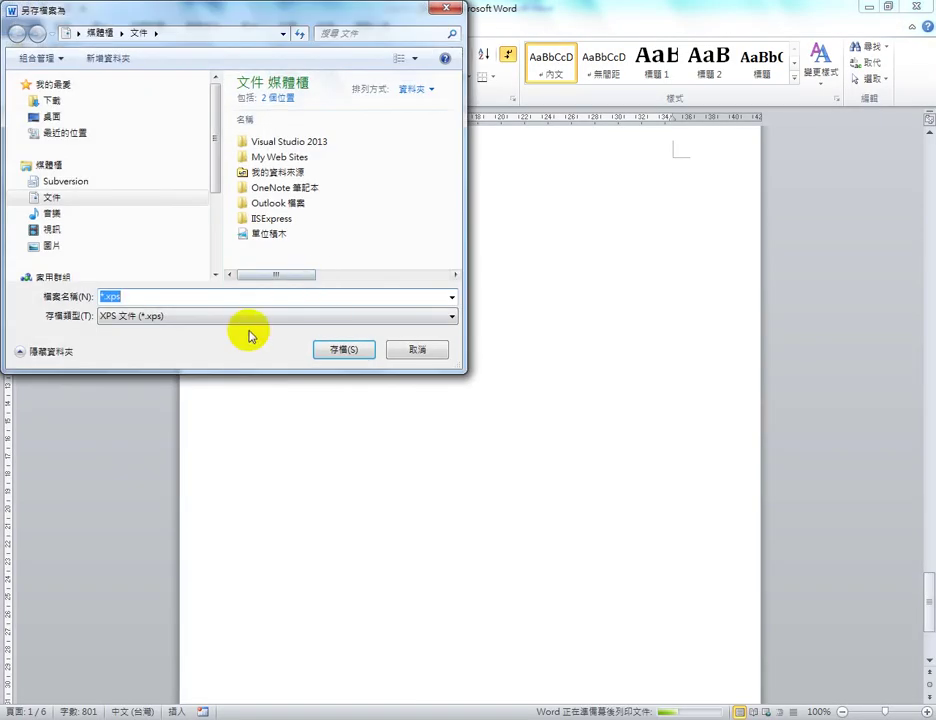
{"action": "type", "text": "w1"}
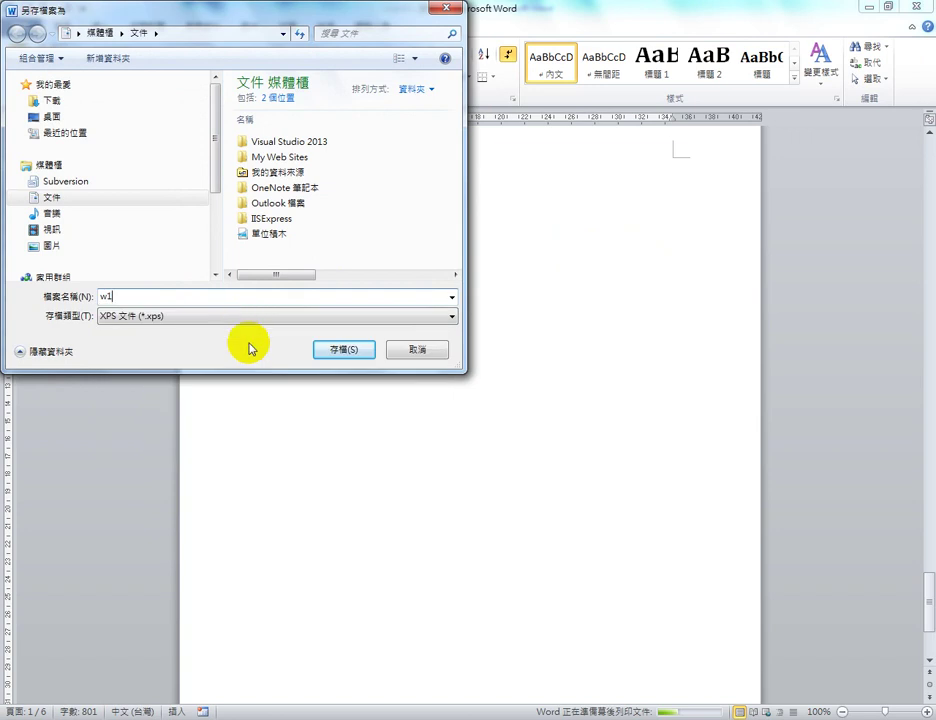
{"action": "left_click", "coordinate": [335, 348]}
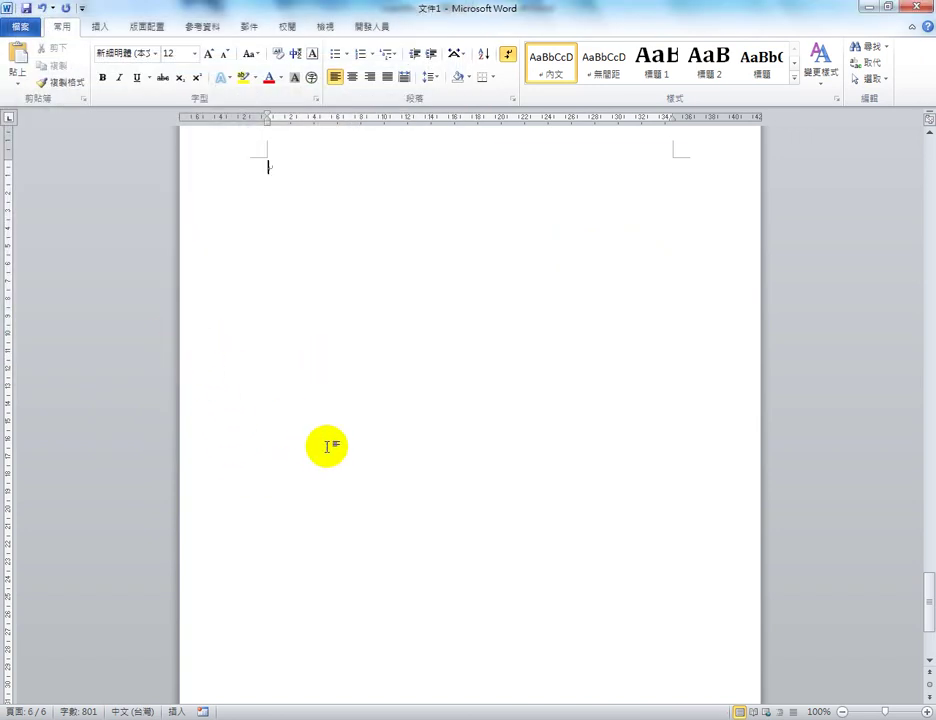
- Open w1 from the Documents library in the XPS viewer, check its page count, and close the viewer
{"action": "mouse_move", "coordinate": [278, 673]}
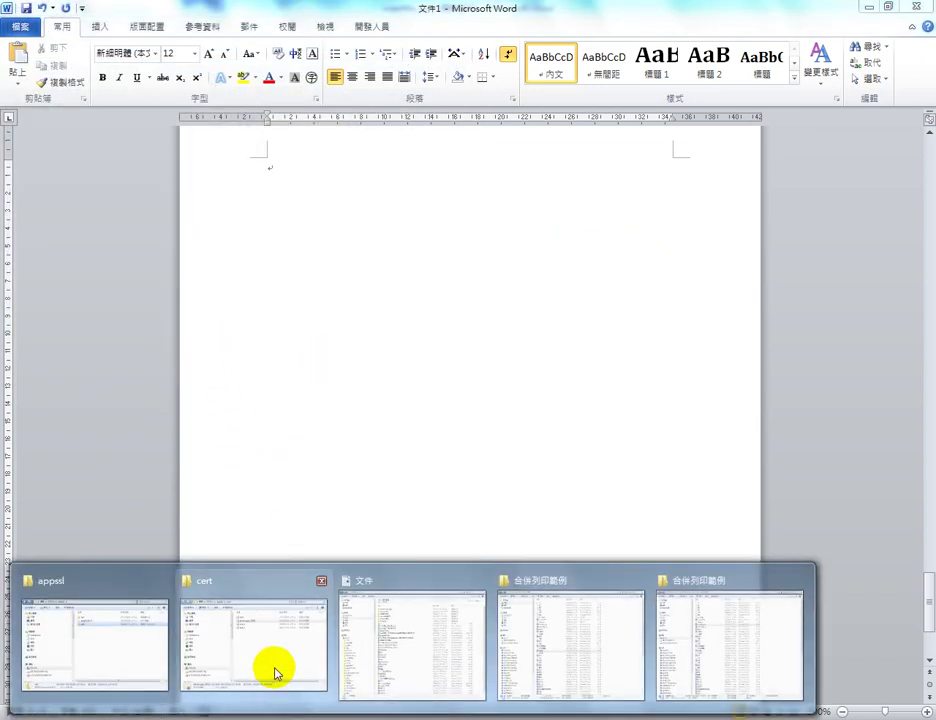
{"action": "left_click", "coordinate": [702, 664]}
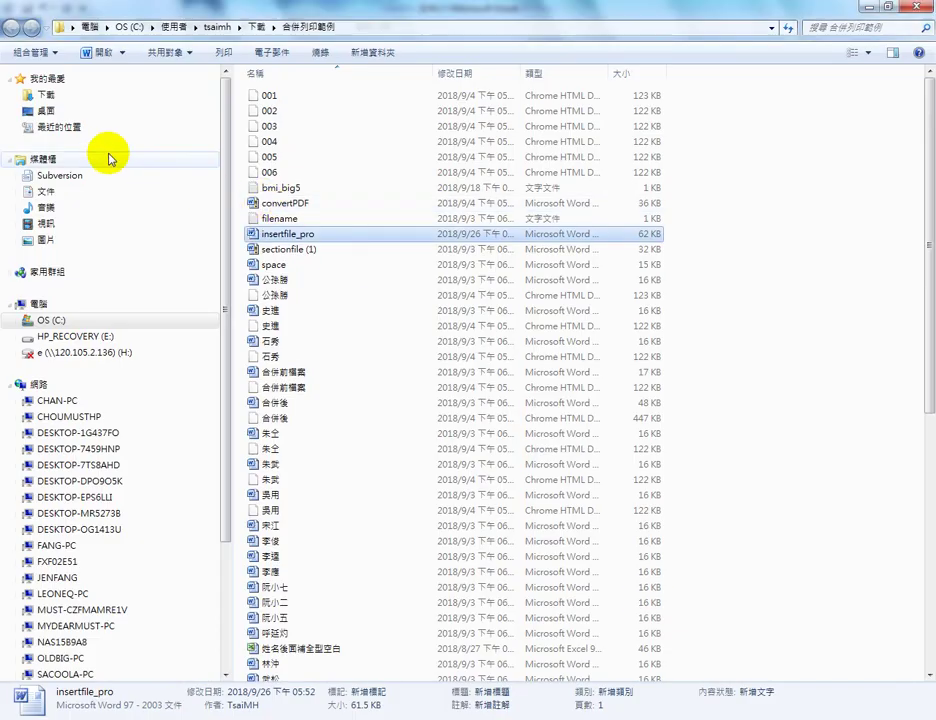
{"action": "left_click", "coordinate": [42, 194]}
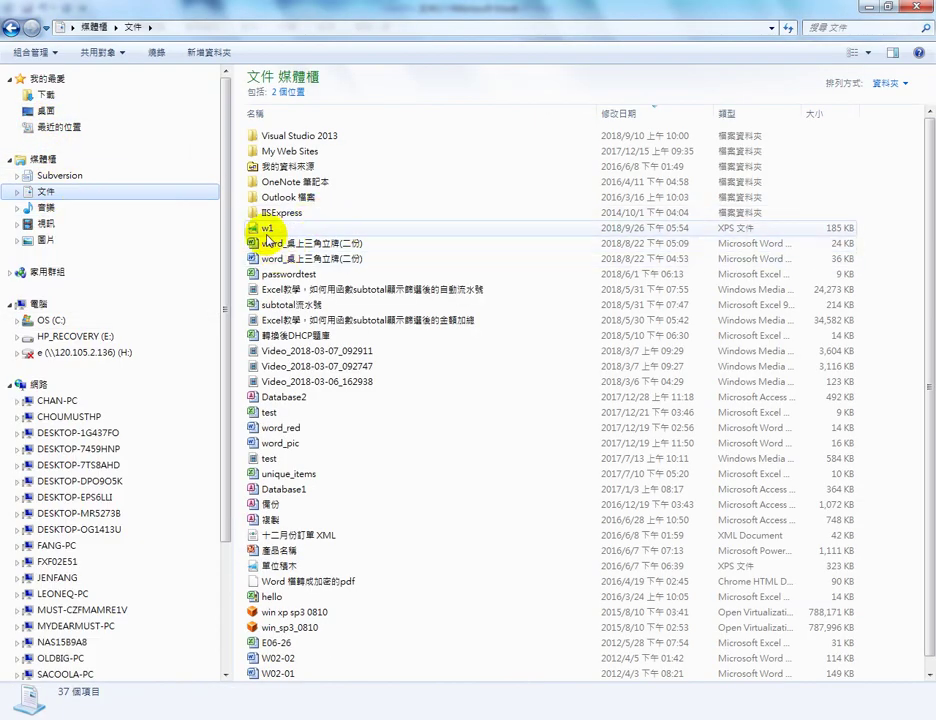
{"action": "double_click", "coordinate": [258, 235]}
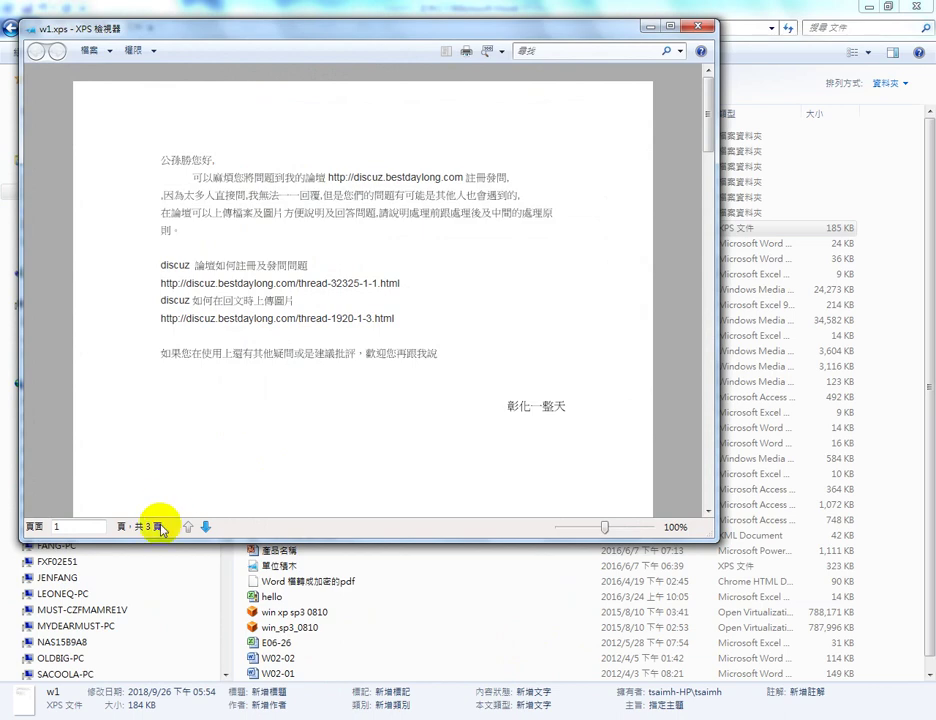
{"action": "left_click", "coordinate": [700, 28]}
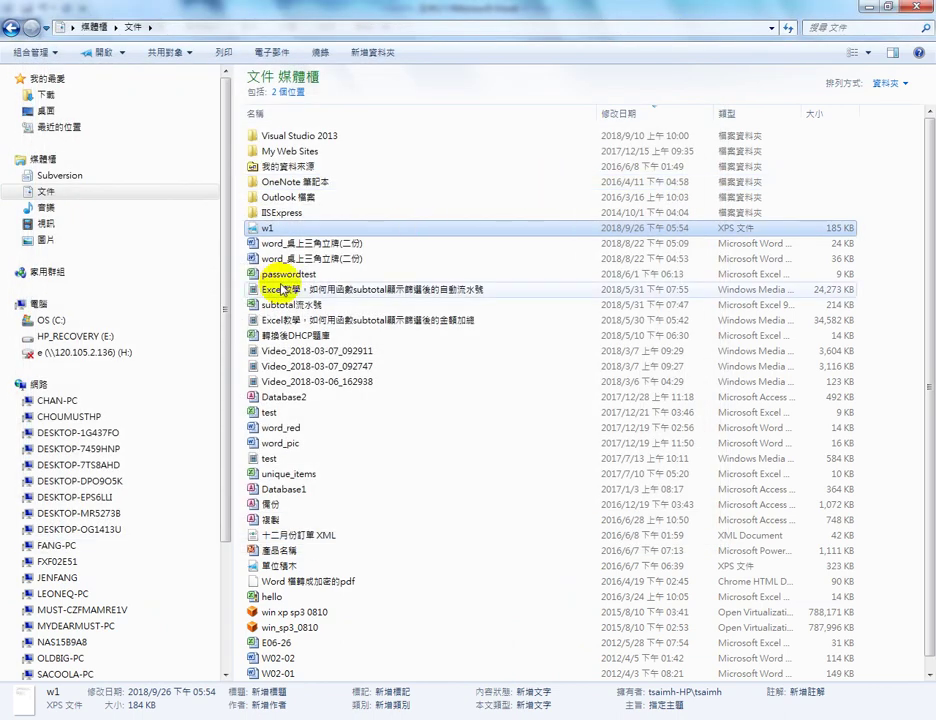
- Open the Word document 合併後 from the 合併列印範例 folder in Downloads
{"action": "mouse_move", "coordinate": [412, 716]}
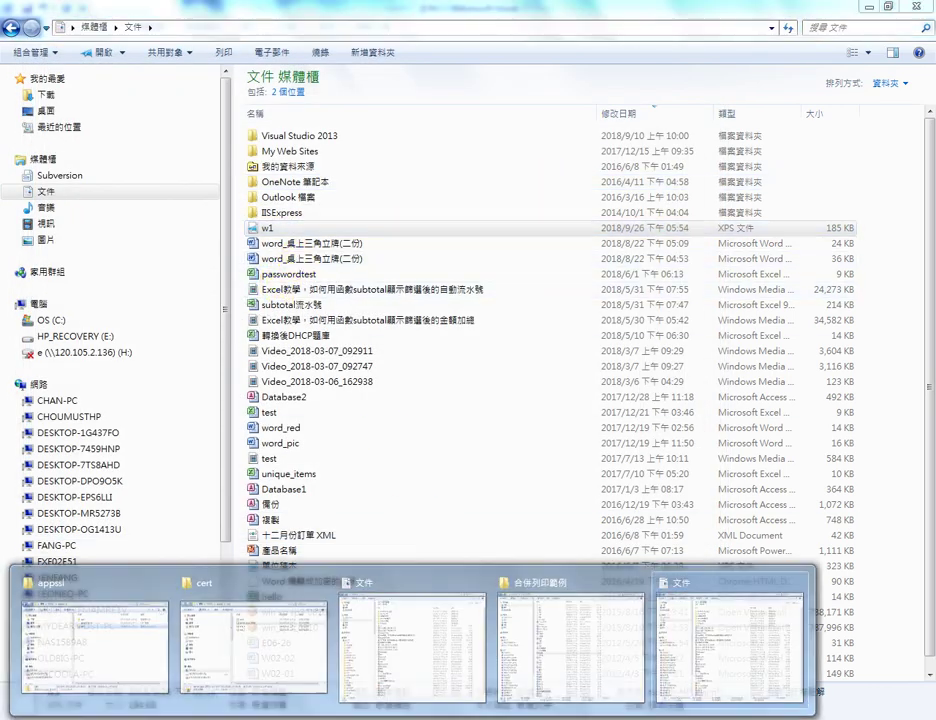
{"action": "left_click", "coordinate": [580, 645]}
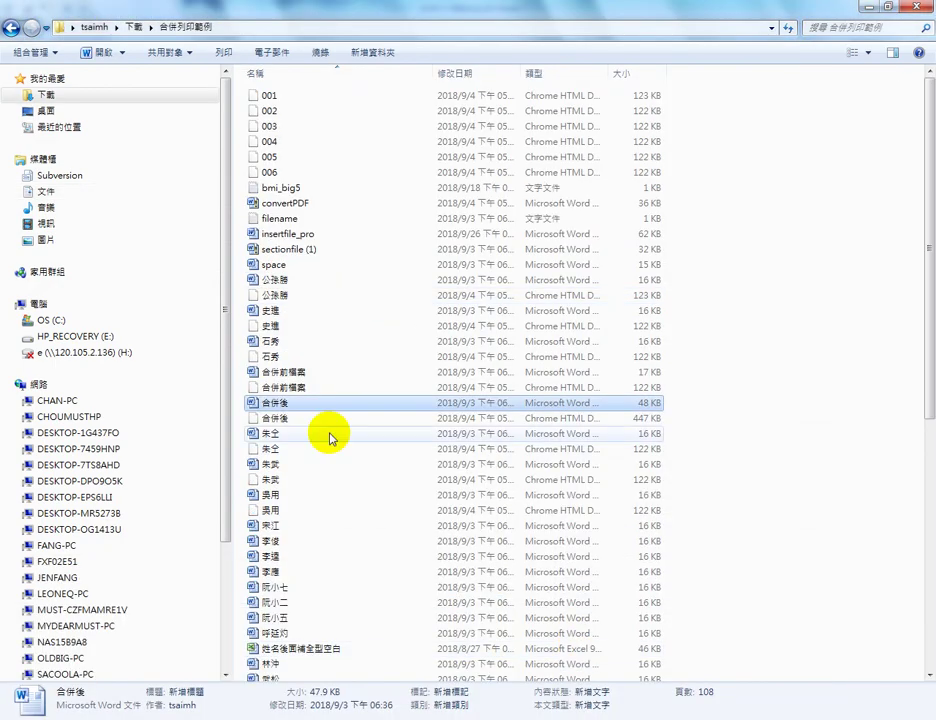
{"action": "double_click", "coordinate": [288, 404]}
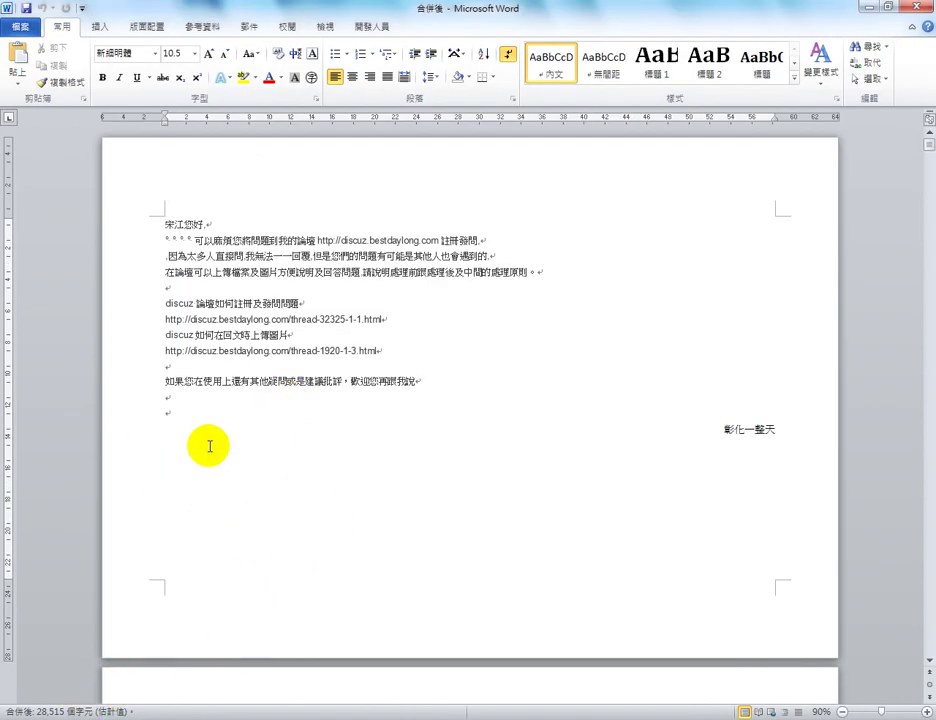
{"action": "left_click", "coordinate": [328, 490]}
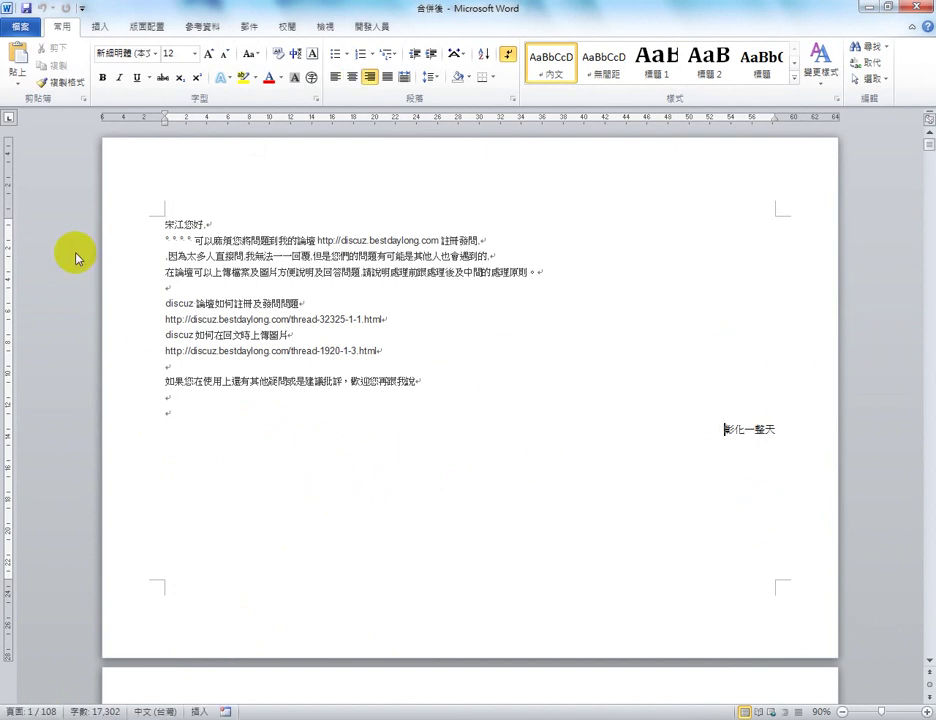
- Print pages 1-5 of 合併後 with the Microsoft XPS Document Writer to a file named w2 in the Documents library
{"action": "left_click", "coordinate": [16, 30]}
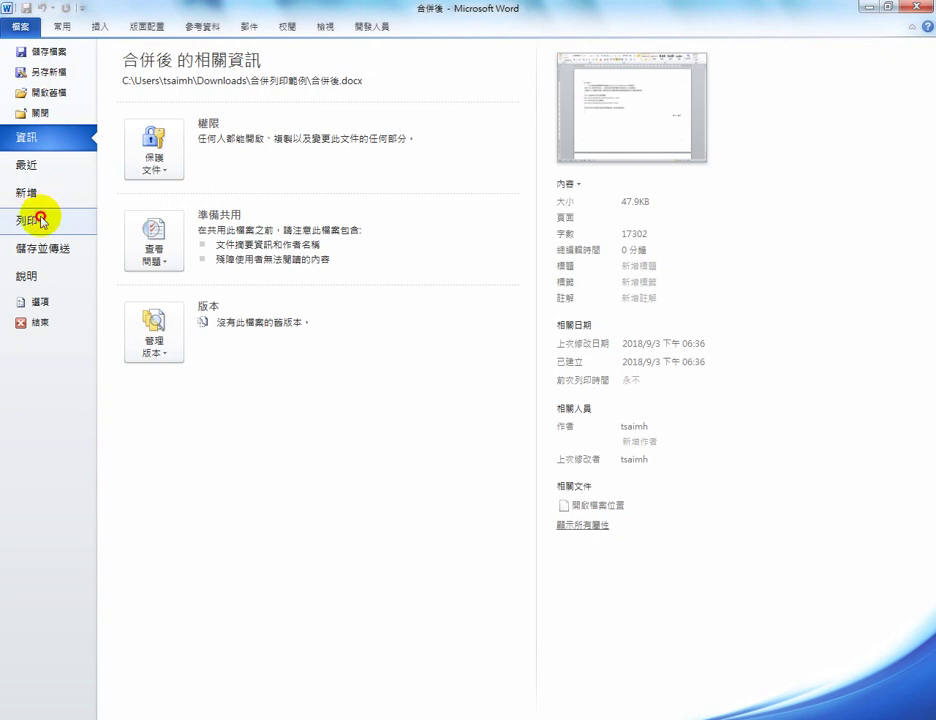
{"action": "left_click", "coordinate": [40, 220]}
{"action": "left_click", "coordinate": [177, 279]}
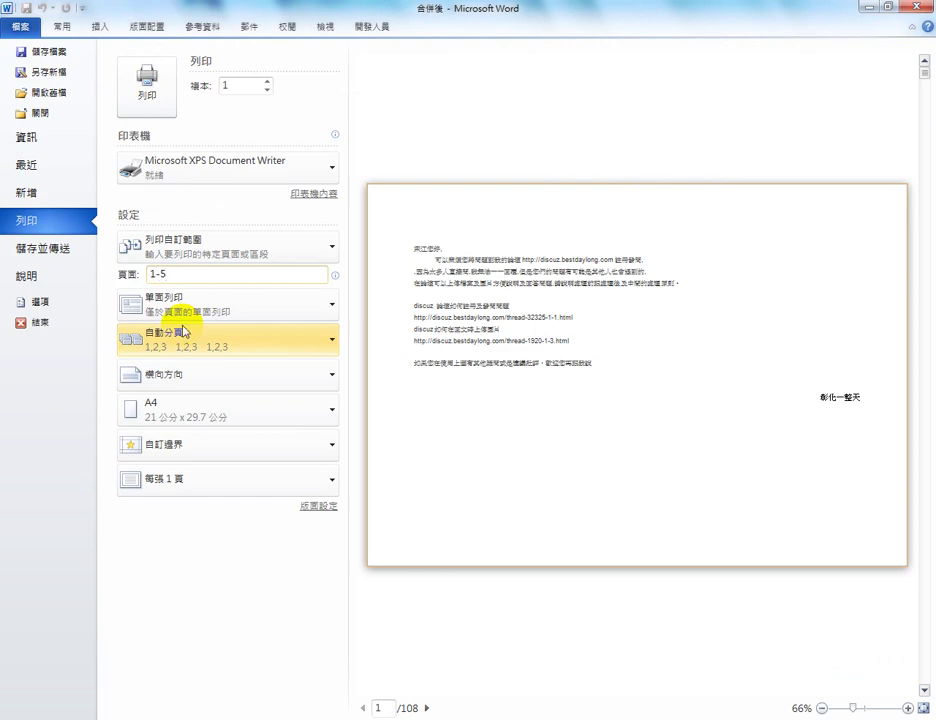
{"action": "left_click", "coordinate": [147, 94]}
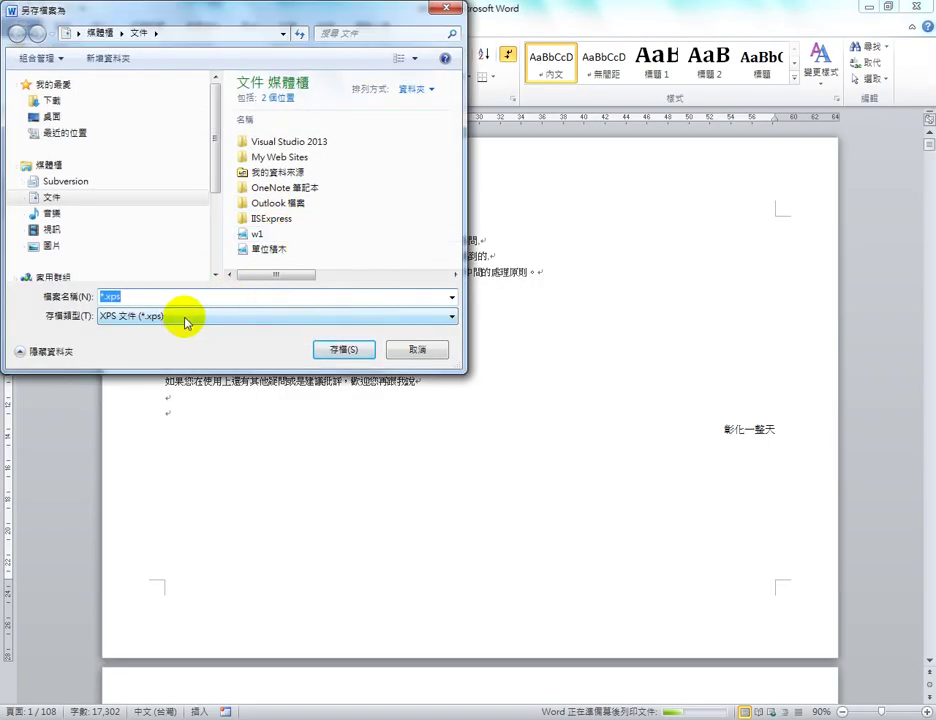
{"action": "type", "text": "w2"}
{"action": "left_click", "coordinate": [340, 348]}
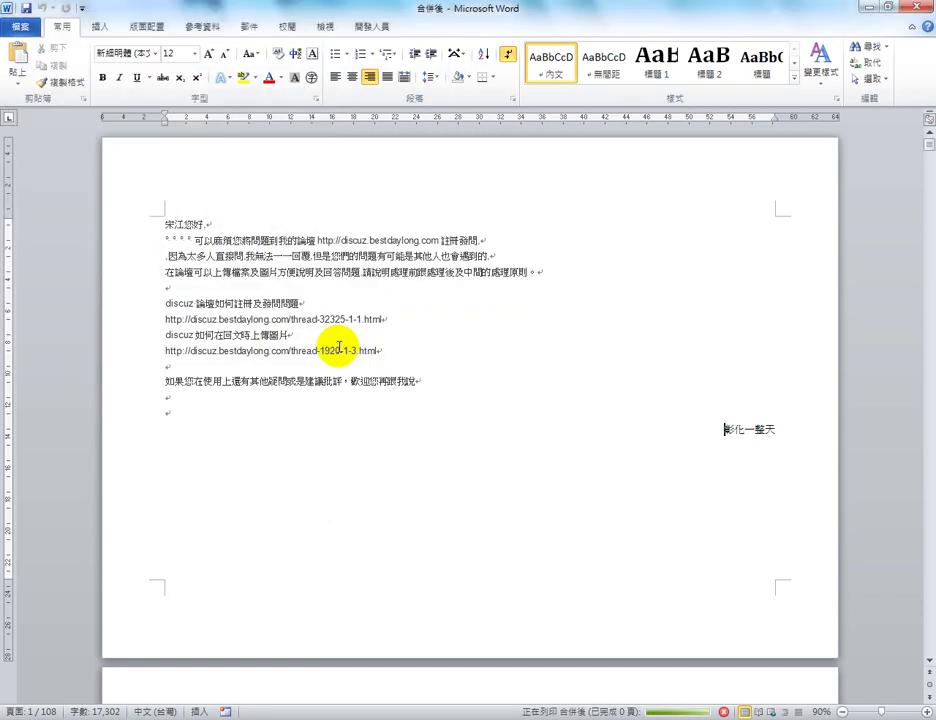
- Open w2 from the Documents library in the XPS viewer, check its page count, and close the viewer
{"action": "mouse_move", "coordinate": [209, 706]}
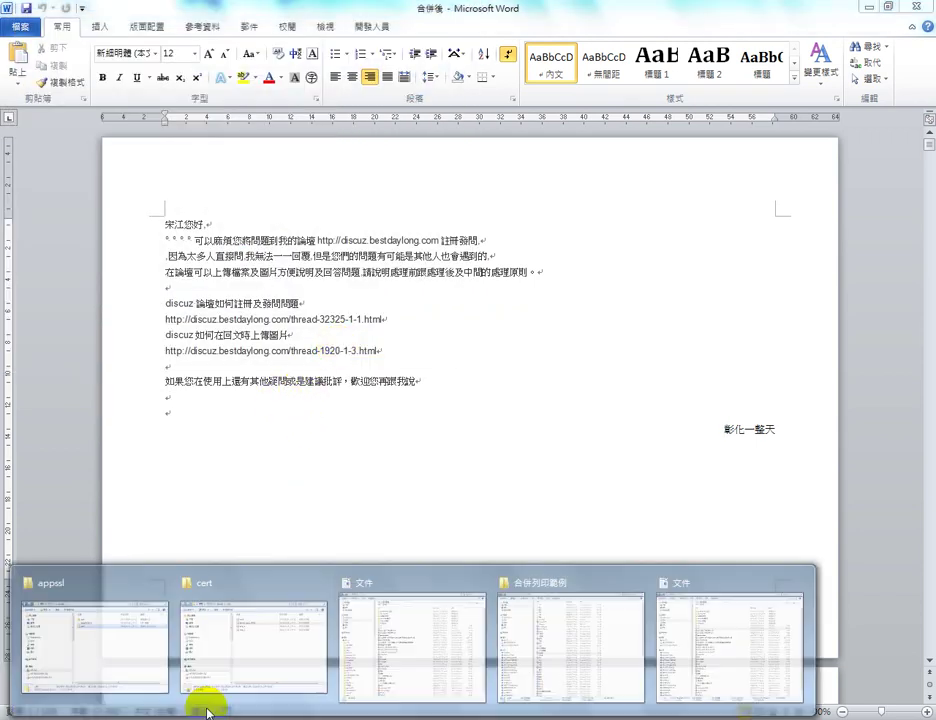
{"action": "left_click", "coordinate": [375, 640]}
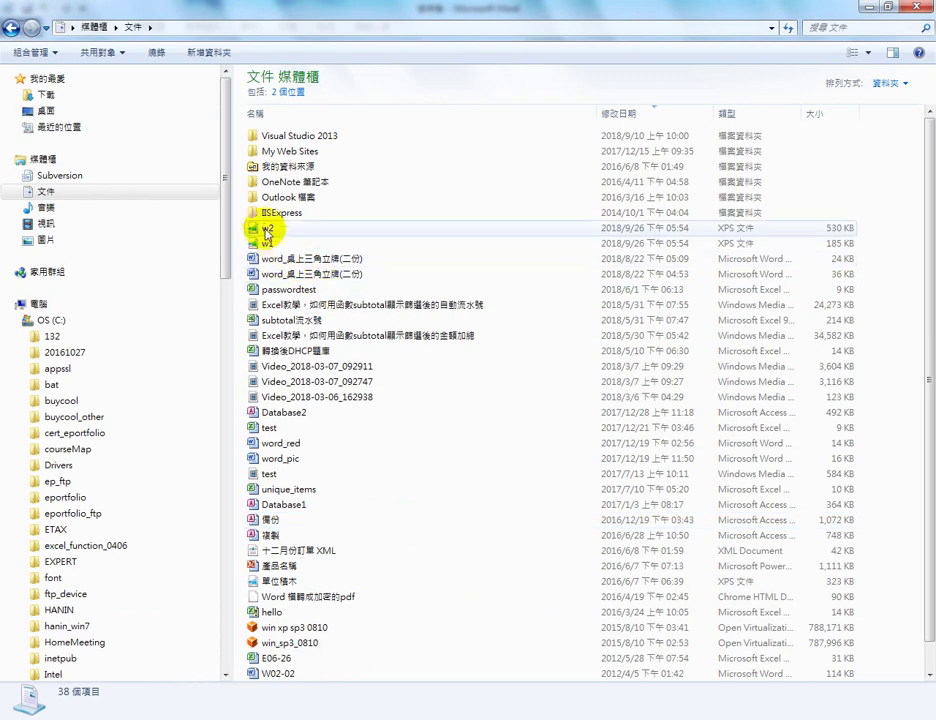
{"action": "left_click", "coordinate": [267, 228]}
{"action": "double_click", "coordinate": [267, 228]}
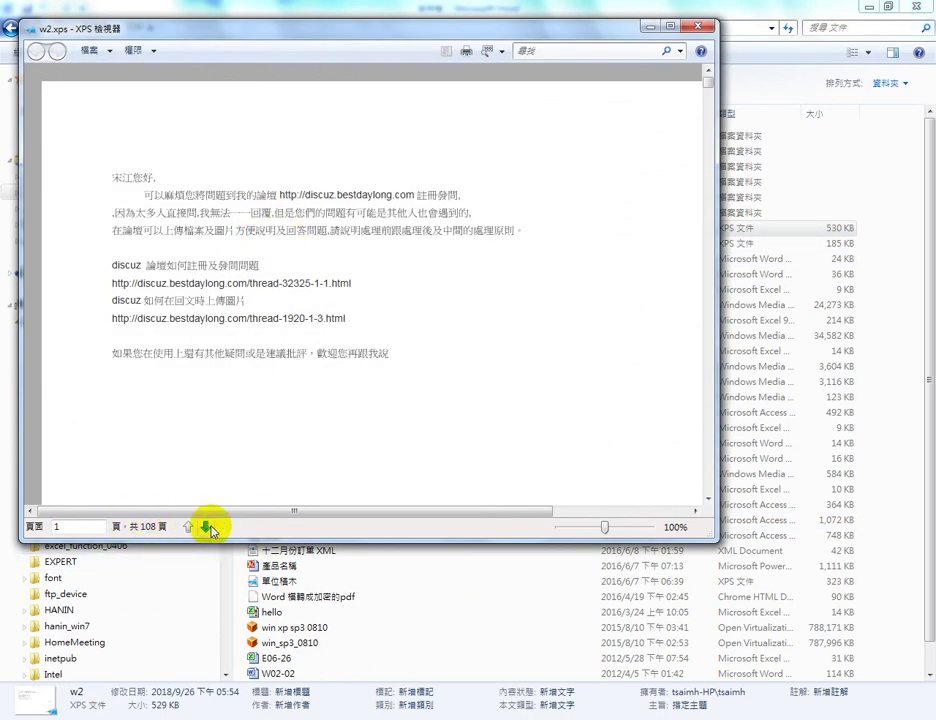
{"action": "left_click", "coordinate": [709, 28]}
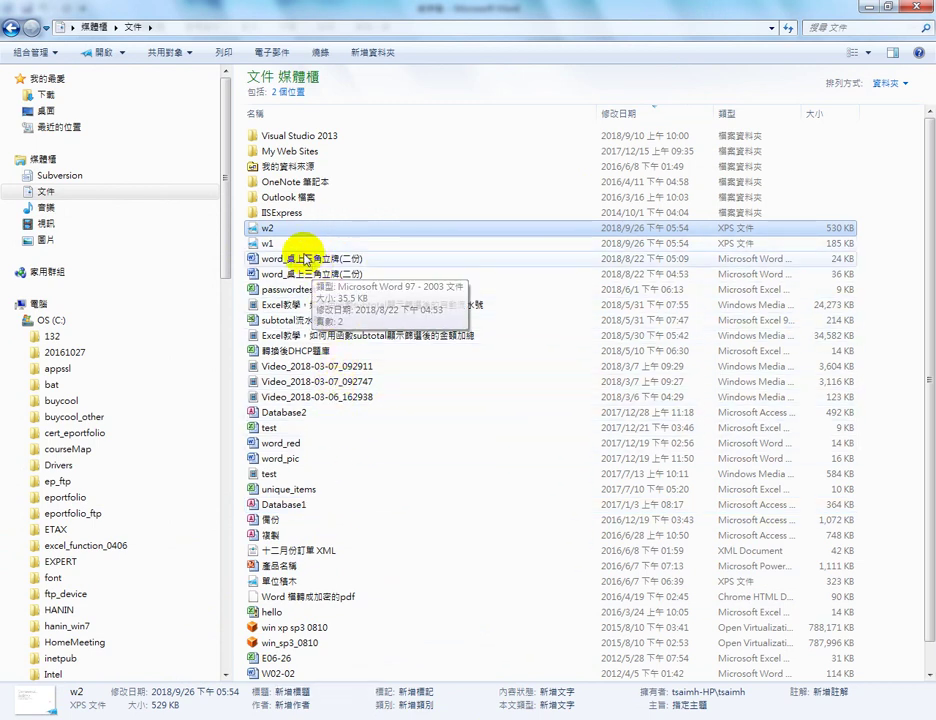
- Find the merged document 文件1 among the open Word windows and close it without saving
{"action": "left_click_drag", "start_coordinate": [490, 719], "coordinate": [490, 715]}
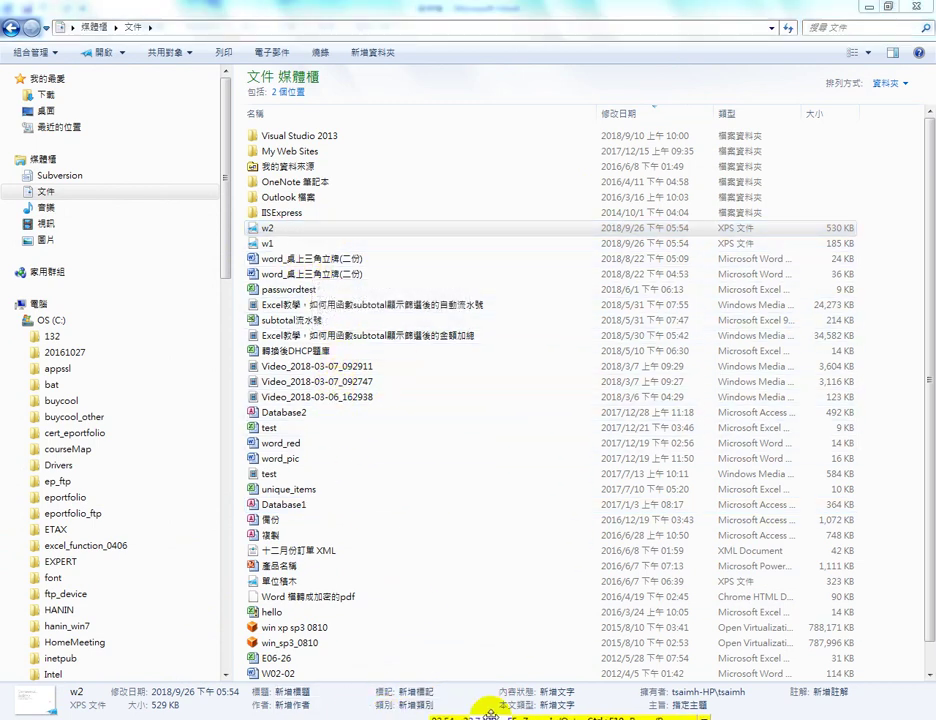
{"action": "mouse_move", "coordinate": [350, 712]}
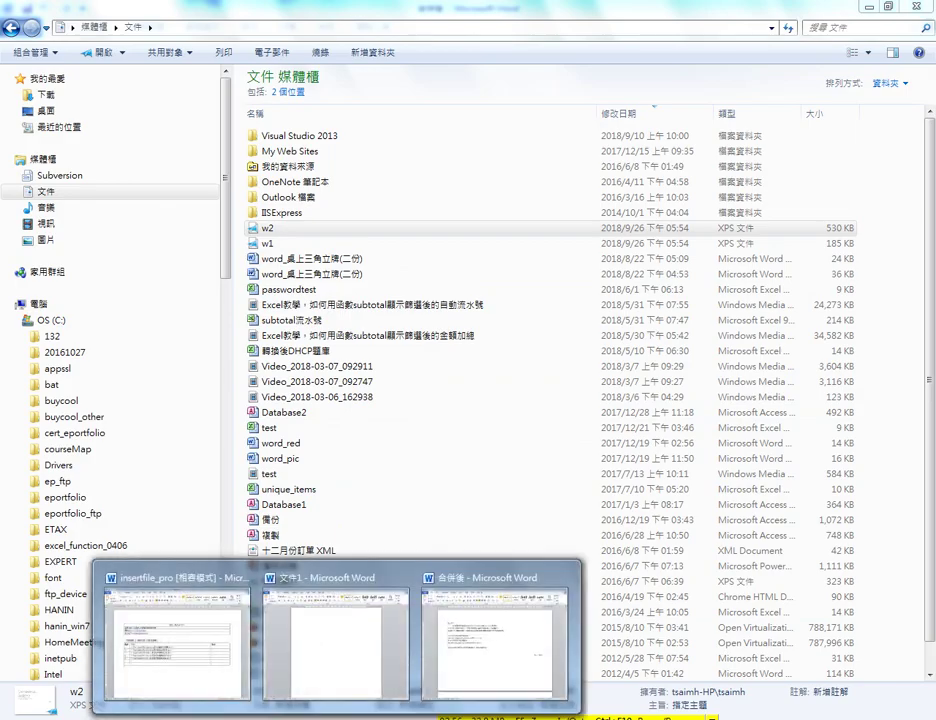
{"action": "left_click", "coordinate": [452, 655]}
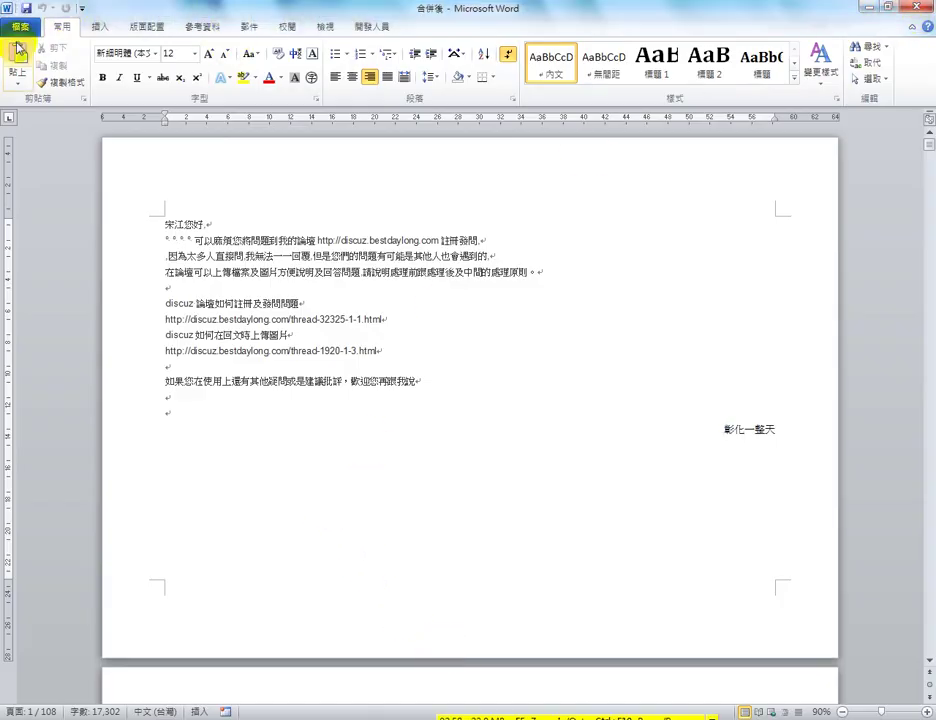
{"action": "key", "text": "alt+Tab"}
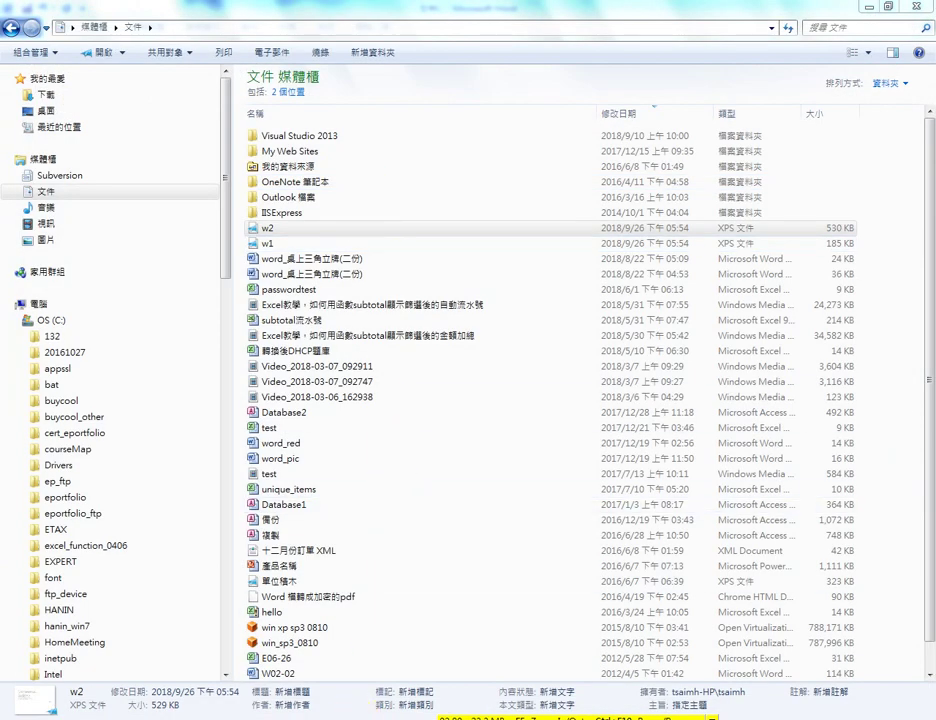
{"action": "mouse_move", "coordinate": [355, 706]}
{"action": "left_click", "coordinate": [256, 645]}
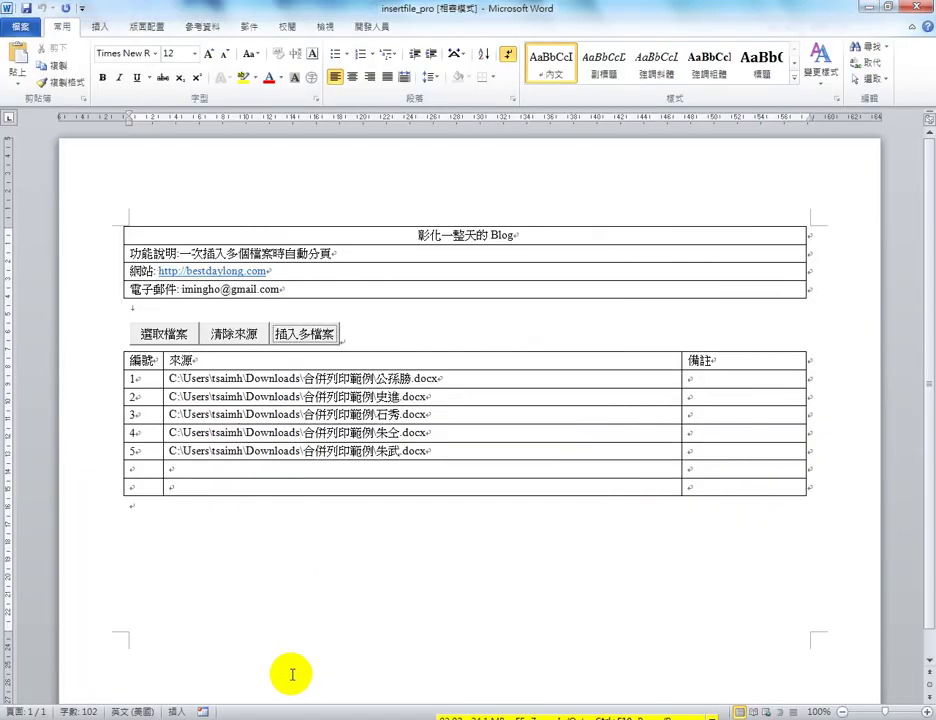
{"action": "mouse_move", "coordinate": [355, 706]}
{"action": "left_click", "coordinate": [401, 672]}
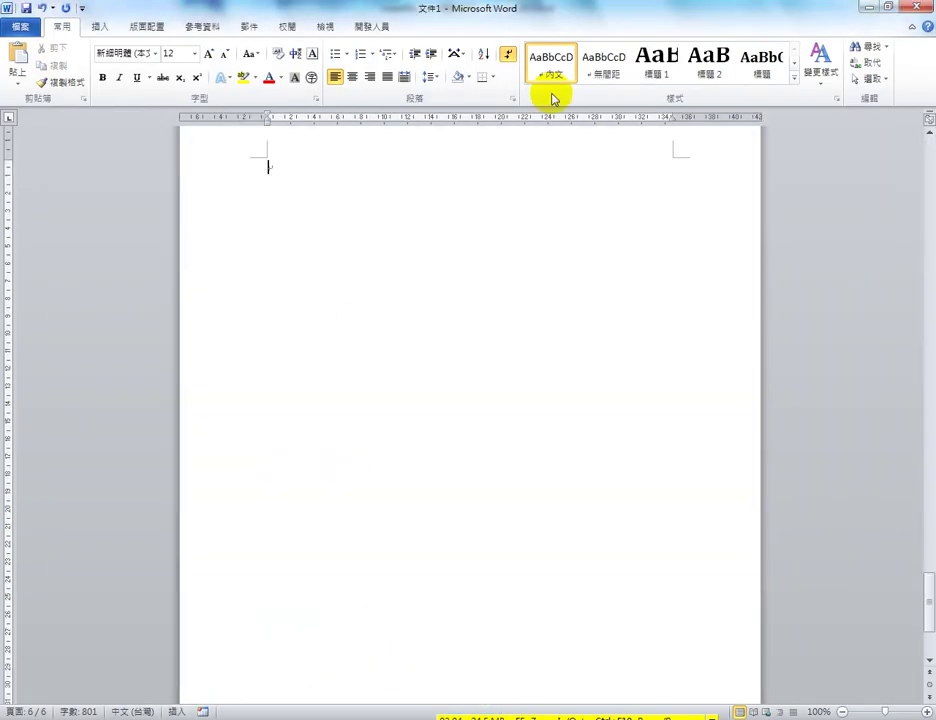
{"action": "left_click", "coordinate": [914, 7]}
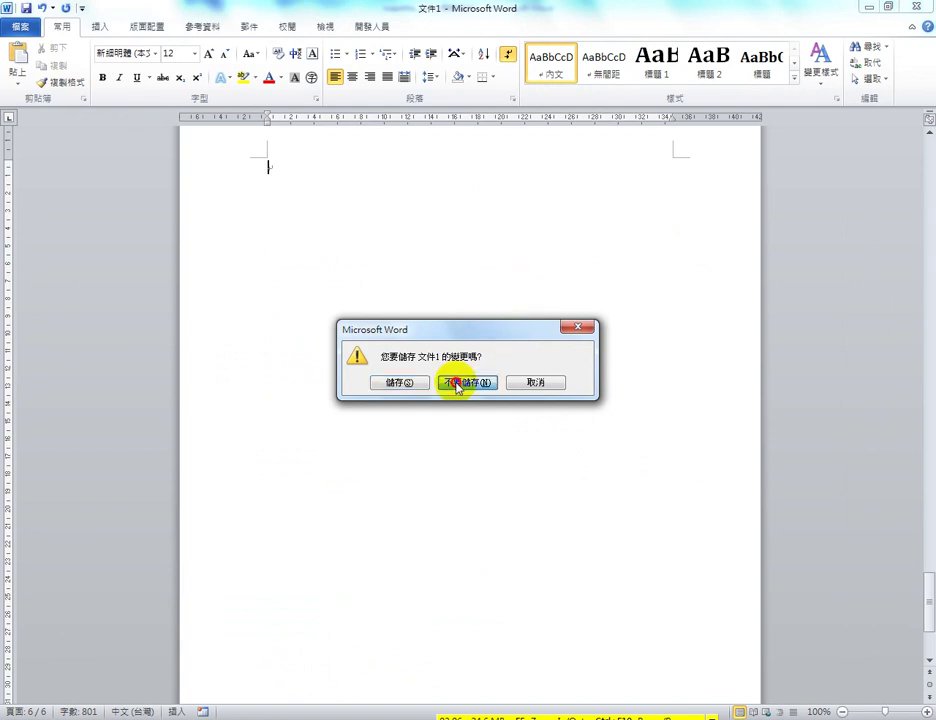
{"action": "left_click", "coordinate": [445, 338]}
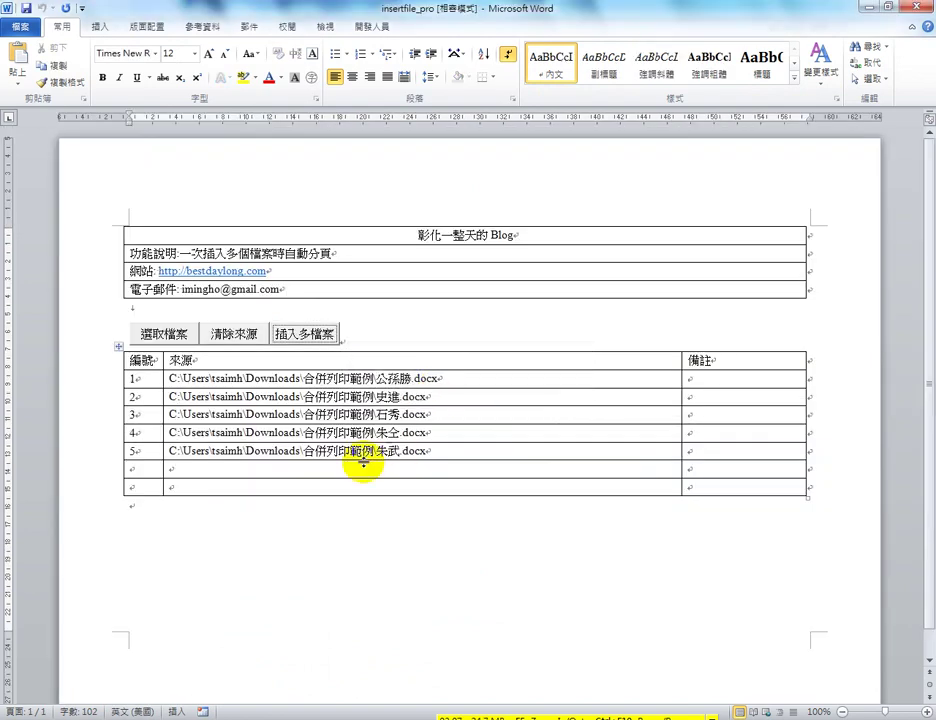
- Clear the source list in insertfile_pro and add 公孫勝.docx as the first source file
{"action": "left_click", "coordinate": [229, 336]}
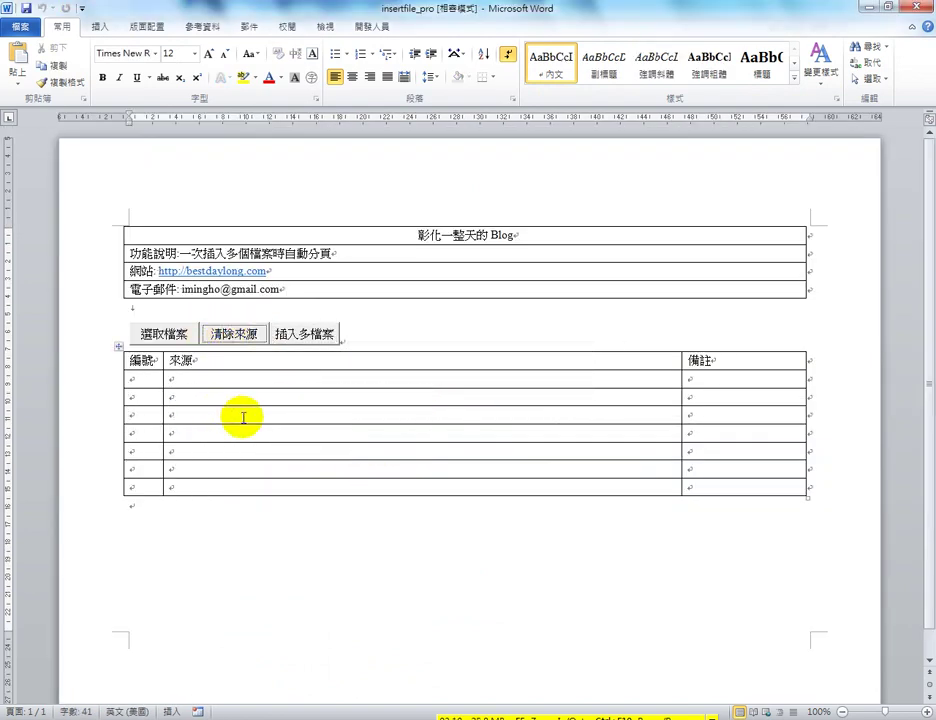
{"action": "left_click", "coordinate": [158, 336]}
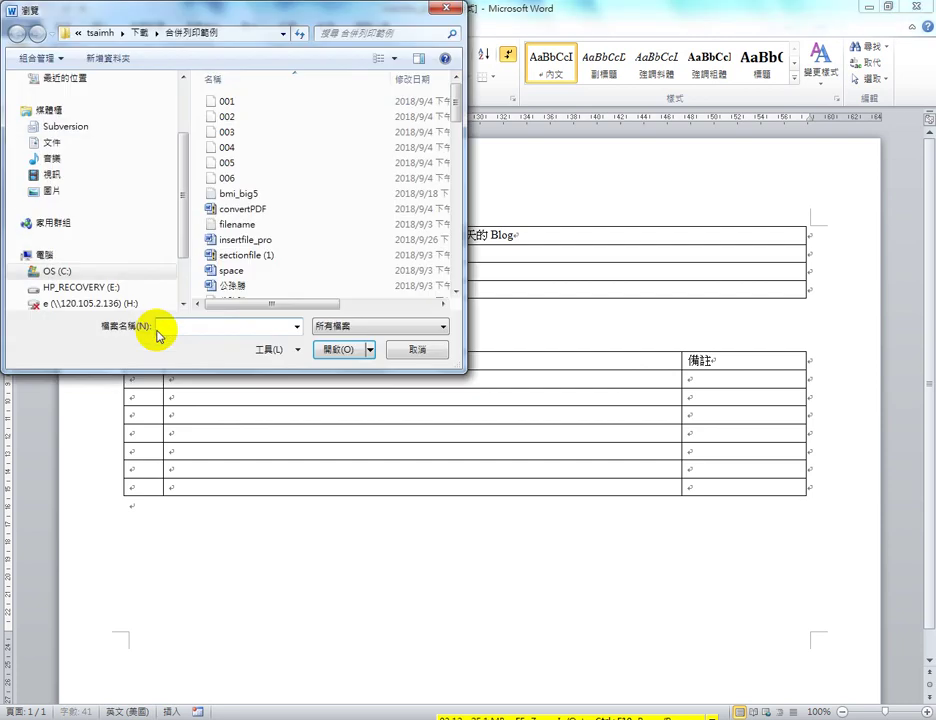
{"action": "left_click", "coordinate": [240, 285]}
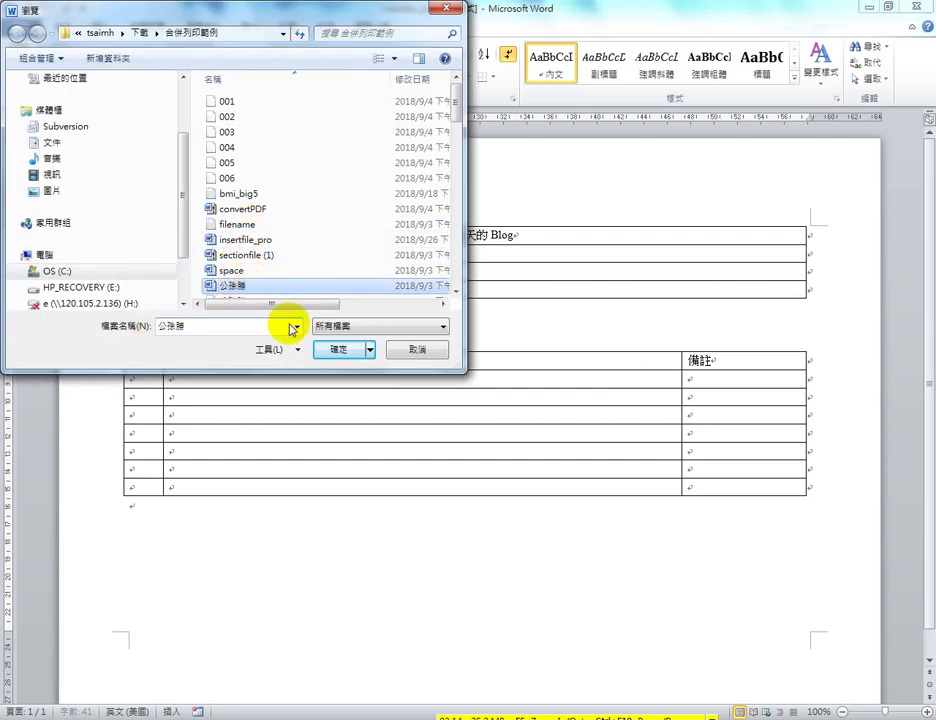
{"action": "left_click", "coordinate": [345, 352]}
- Add 朱武.docx as the second source file and place the cursor in the first source row's remarks cell
{"action": "left_click", "coordinate": [161, 336]}
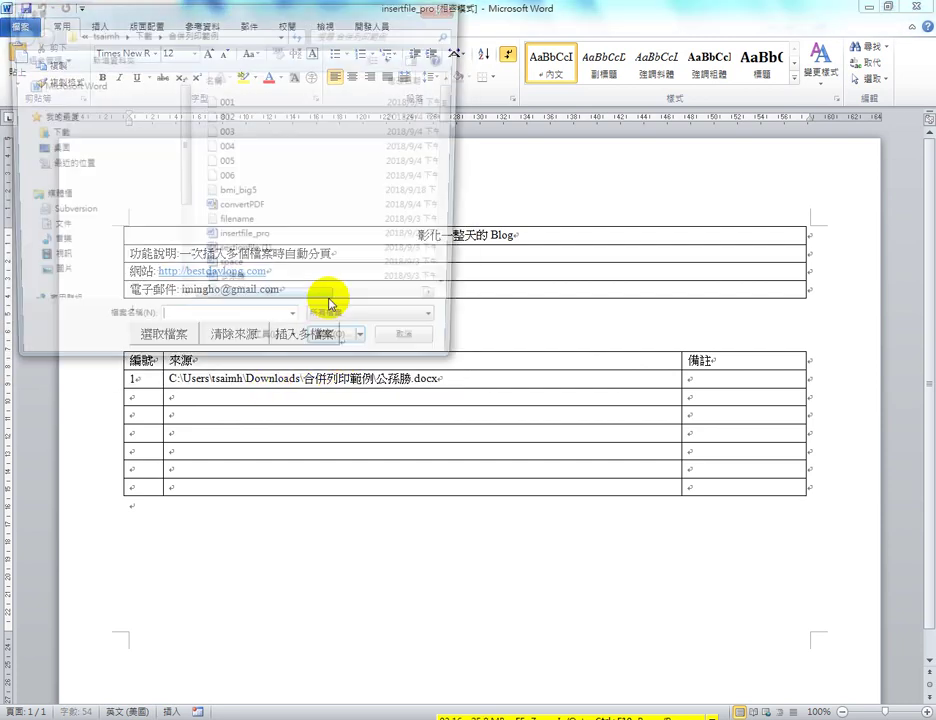
{"action": "left_click_drag", "start_coordinate": [458, 108], "coordinate": [457, 146]}
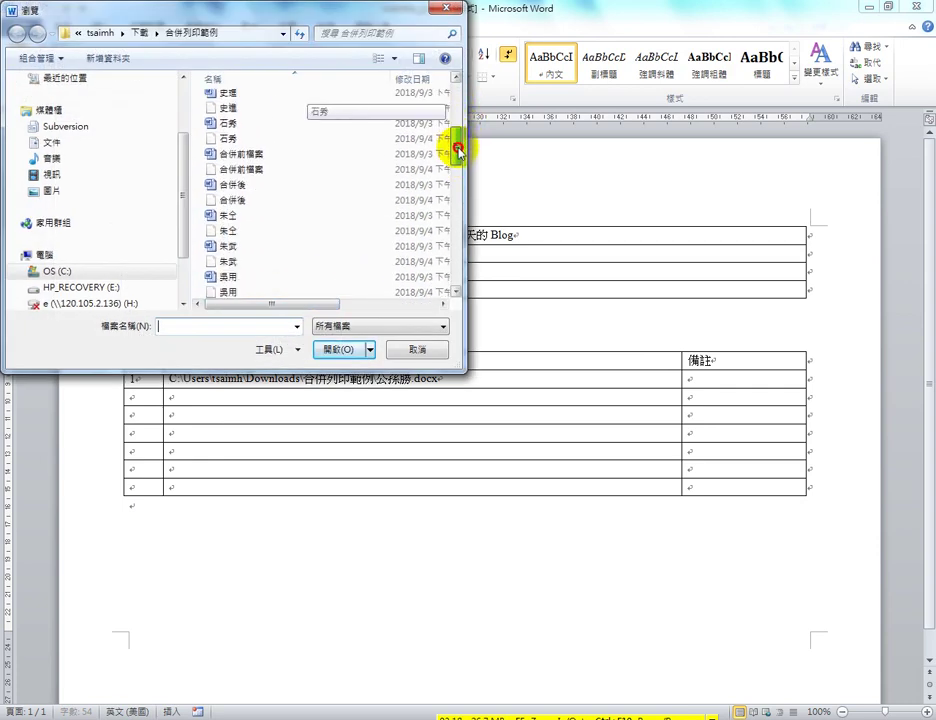
{"action": "left_click", "coordinate": [235, 258]}
{"action": "double_click", "coordinate": [235, 258]}
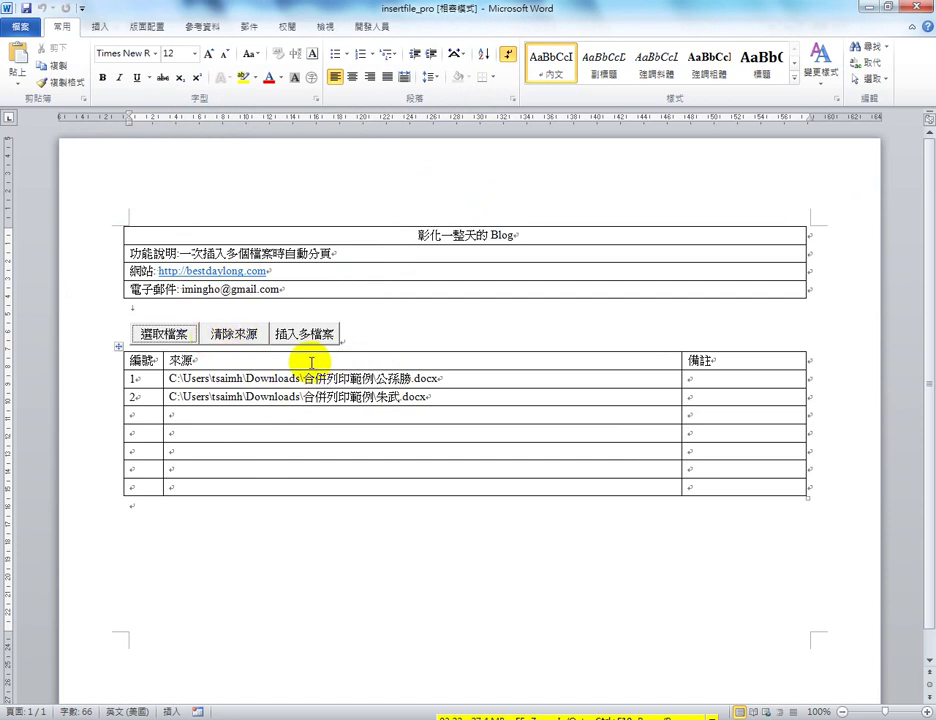
{"action": "left_click", "coordinate": [748, 380]}
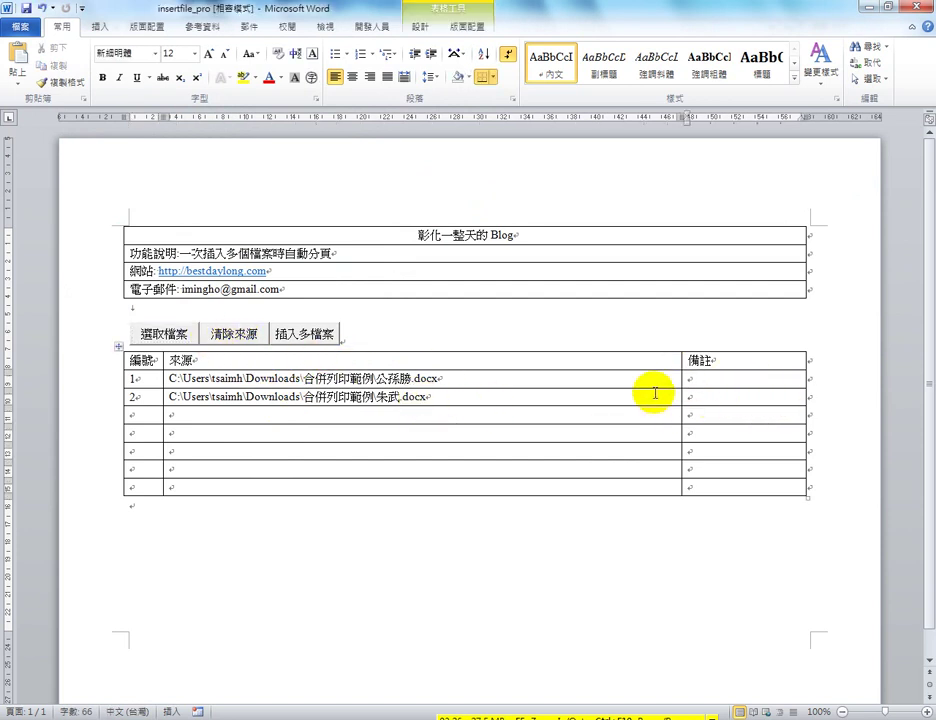